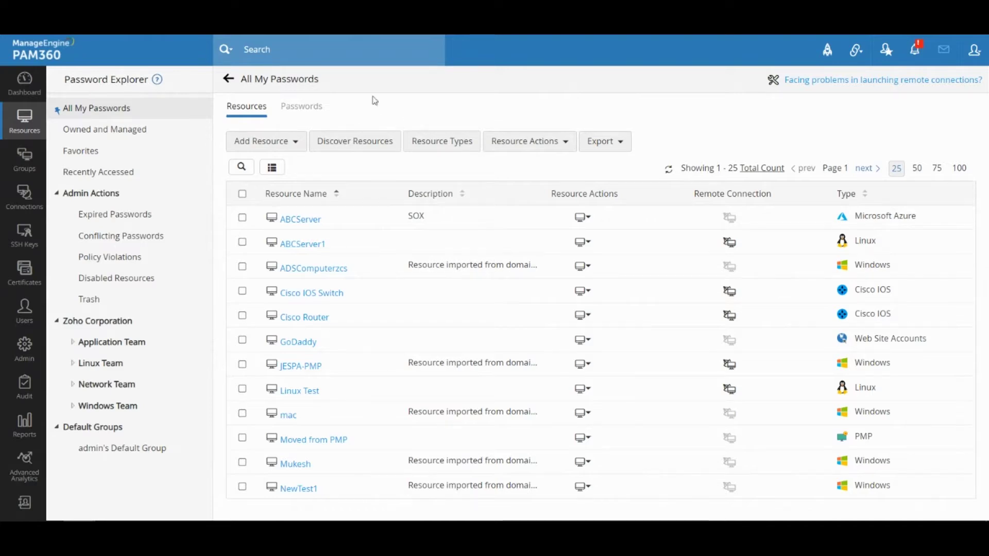
Go to Reports and switch to the Compliance Reports collection.
left_click(26, 427)
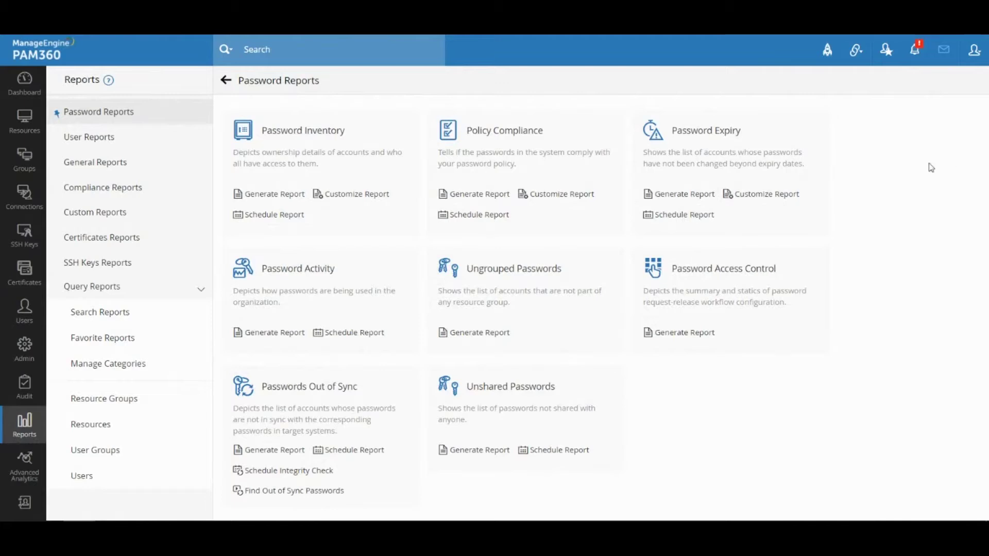
left_click(132, 194)
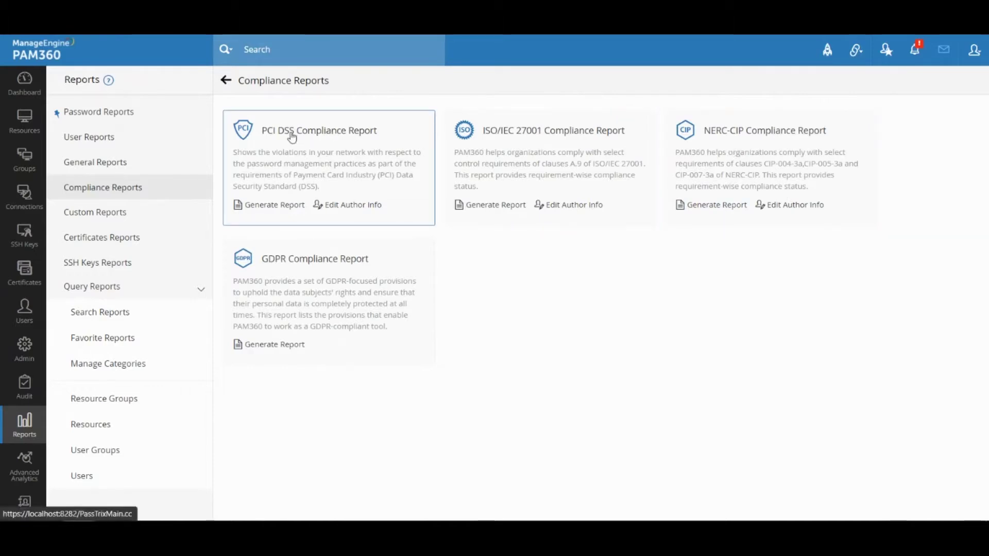
Generate the PCI DSS report for All Sections and minimize the report window.
left_click(312, 133)
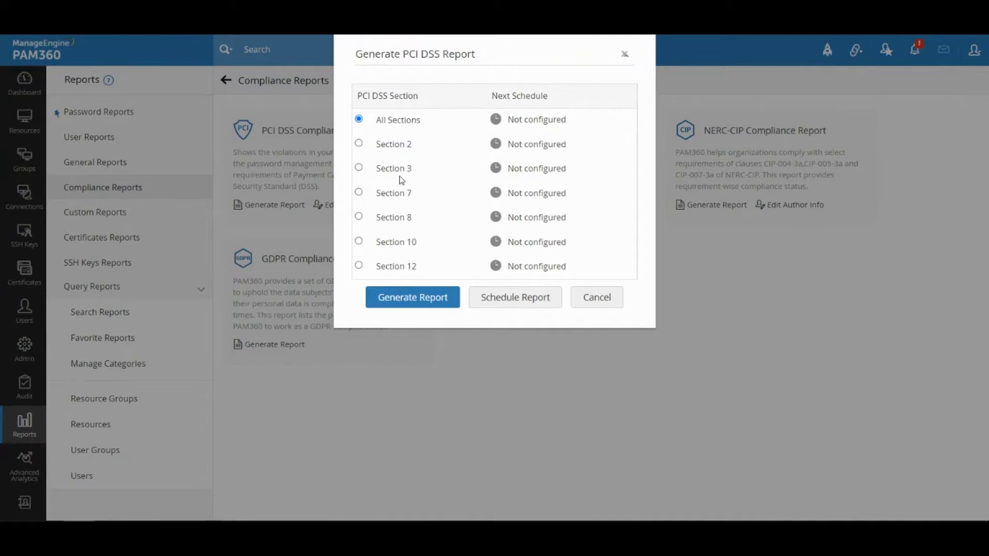
left_click_drag(376, 122, 427, 123)
left_click(421, 298)
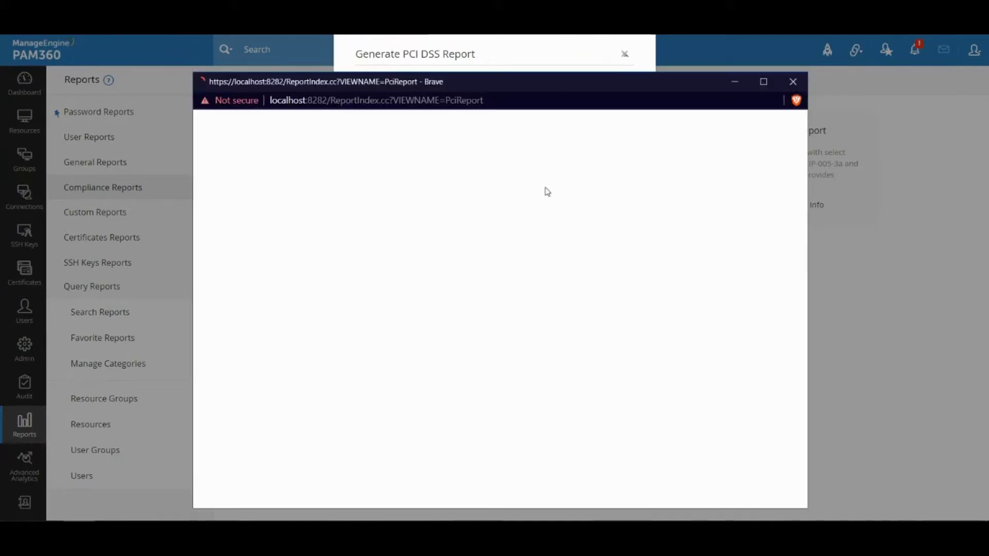
left_click(735, 83)
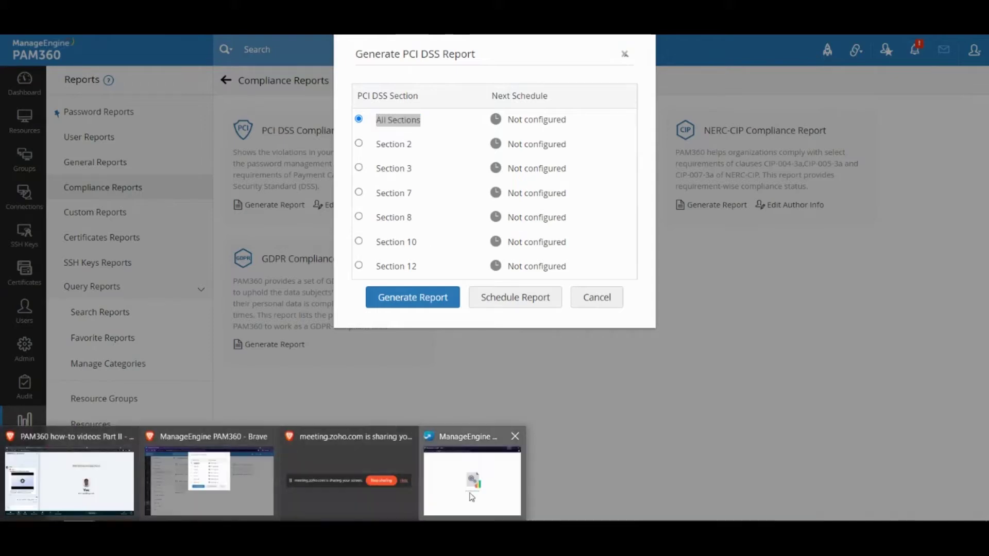
Restore the PCI report full screen and read its Description and Disclaimer.
left_click(468, 482)
left_click(763, 81)
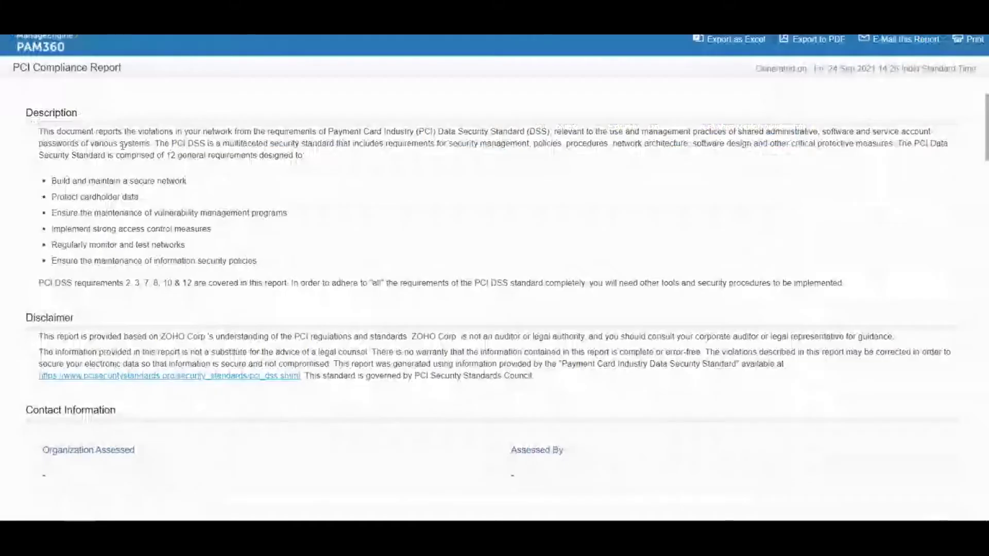
left_click_drag(20, 110, 429, 298)
left_click(429, 297)
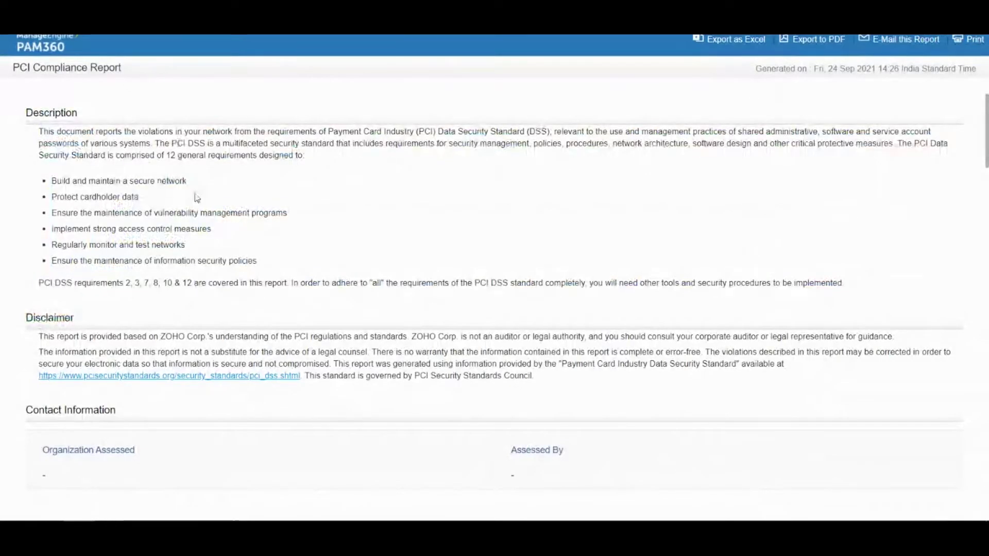
scroll(225, 272, "down", 2)
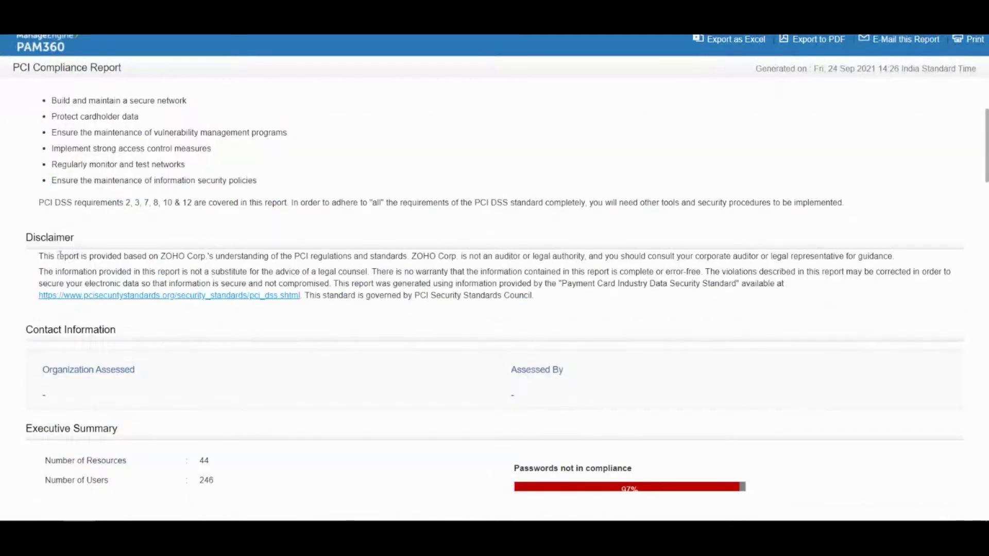
left_click_drag(59, 256, 535, 297)
left_click(570, 308)
Scroll through the Executive Summary and charts down to Compliance at a Glance.
scroll(57, 187, "down", 4)
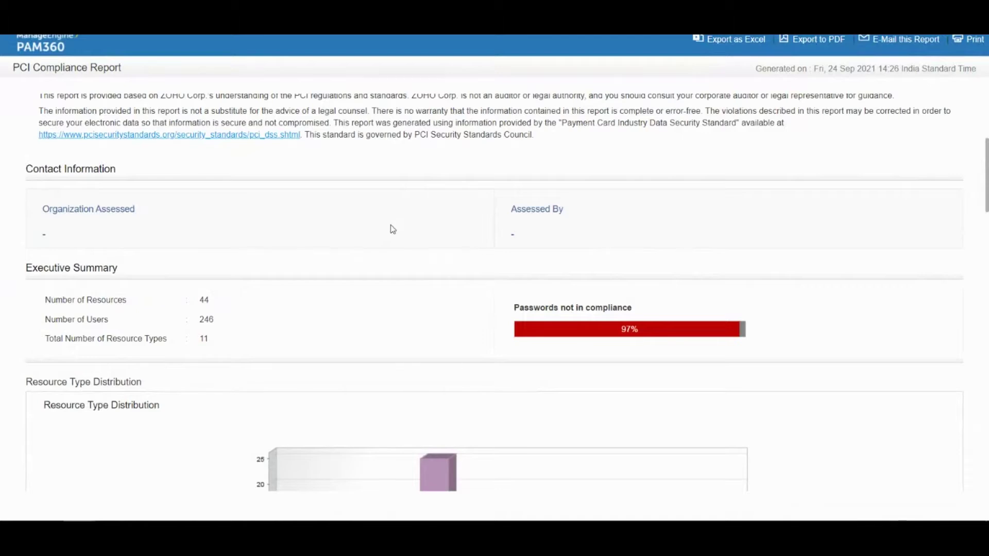
scroll(393, 229, "down", 4)
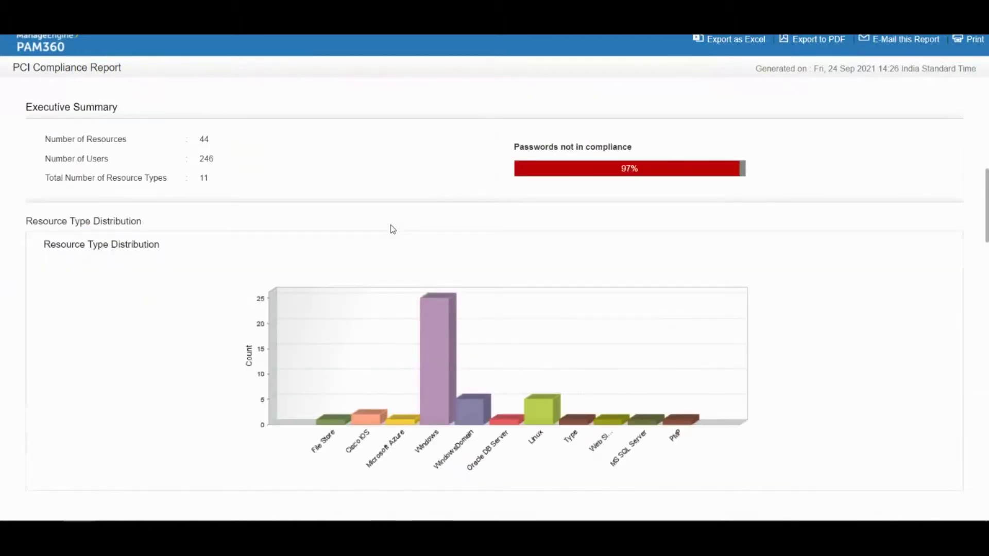
scroll(393, 229, "down", 2)
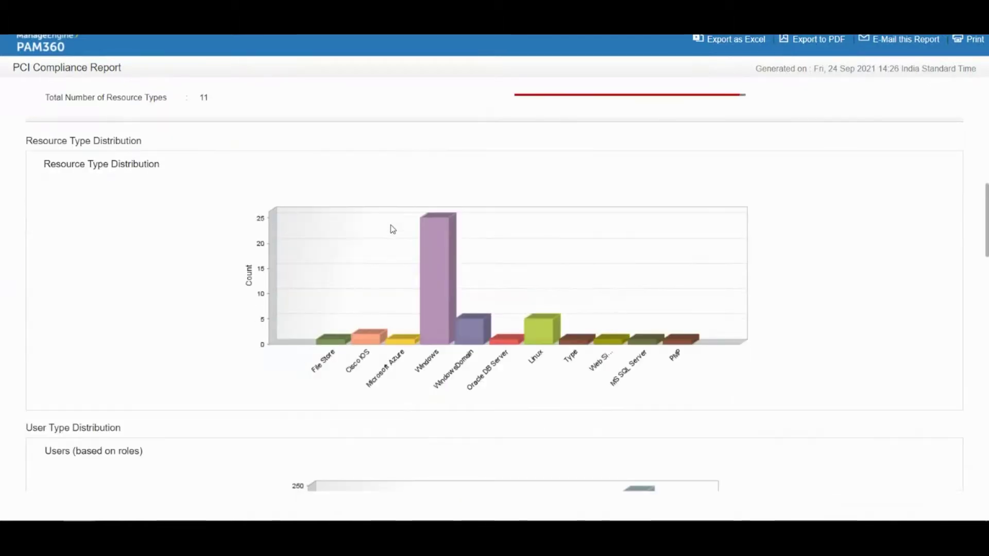
scroll(393, 229, "up", 2)
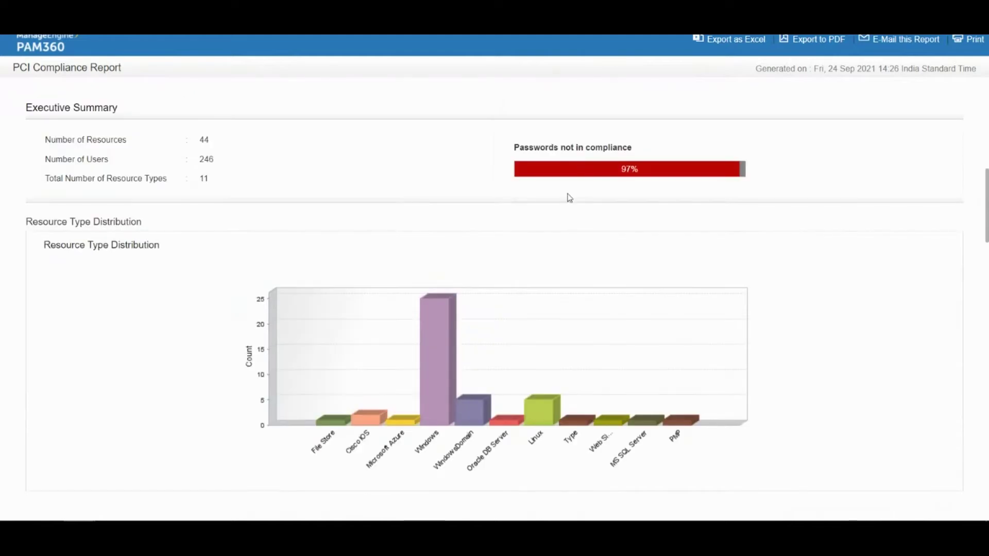
scroll(590, 183, "down", 2)
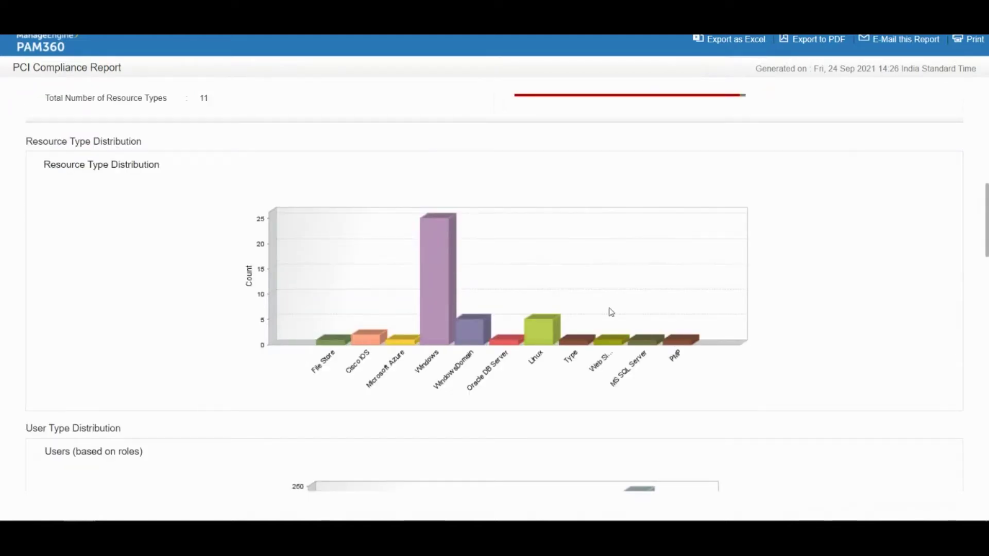
scroll(610, 312, "down", 12)
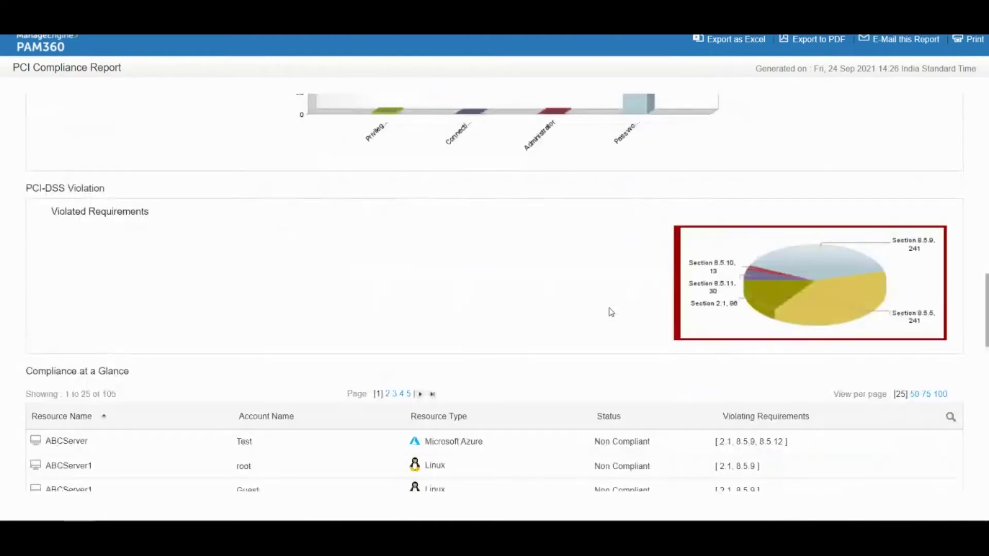
scroll(611, 312, "up", 6)
scroll(611, 312, "down", 4)
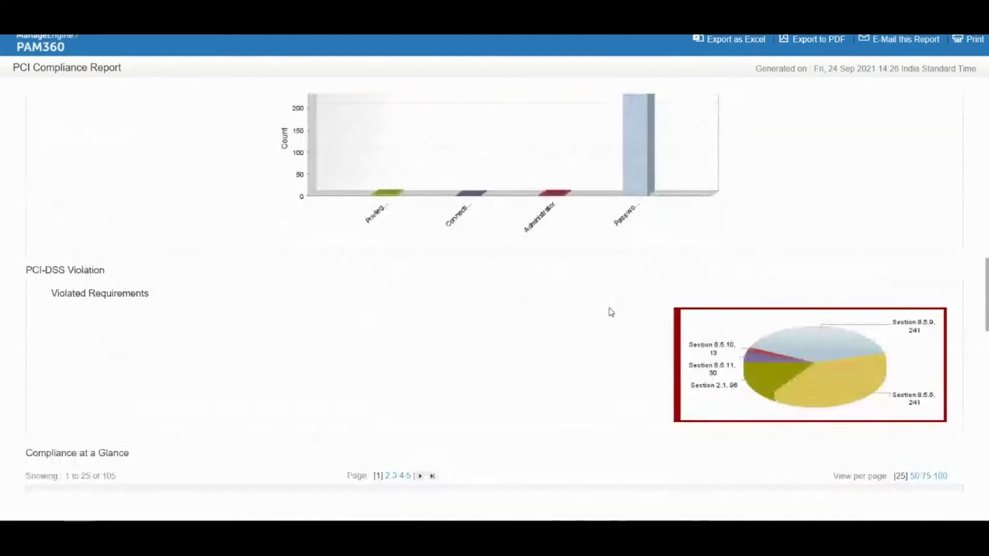
scroll(530, 287, "down", 5)
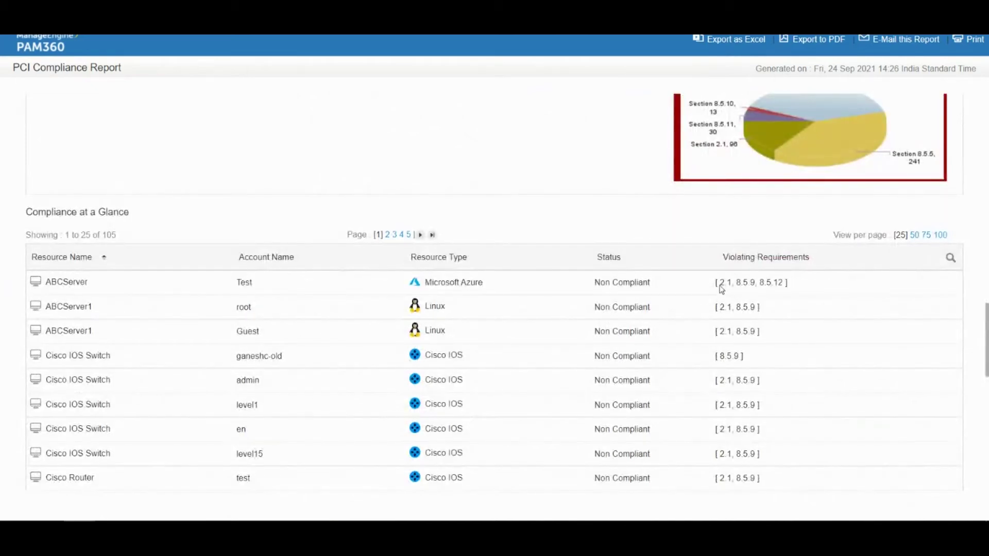
Examine the violations table, noting ABCServer's requirements 2.1, 8.5.9, 8.5.12 and Non Compliant rows.
left_click_drag(721, 289, 783, 287)
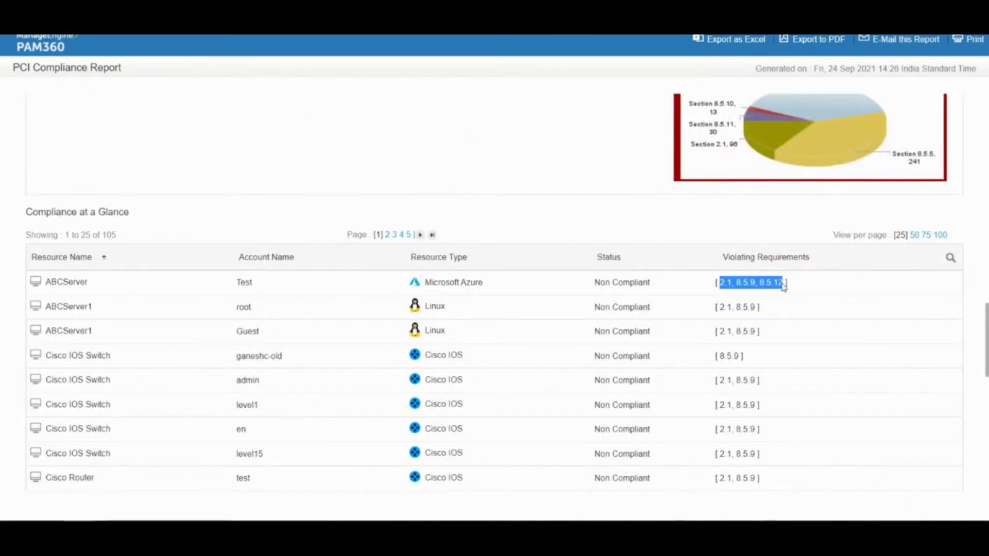
scroll(783, 287, "down", 5)
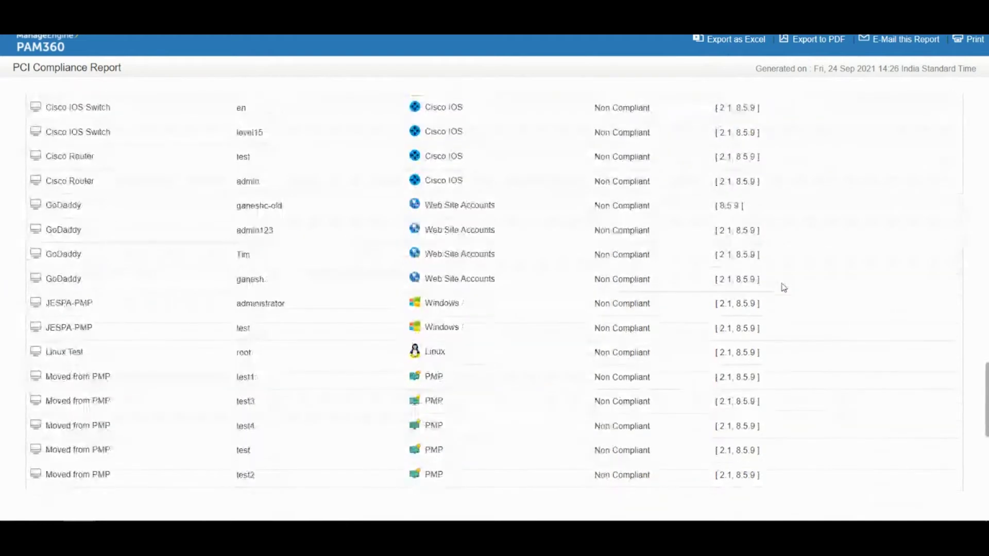
scroll(784, 287, "up", 2)
scroll(784, 287, "up", 2)
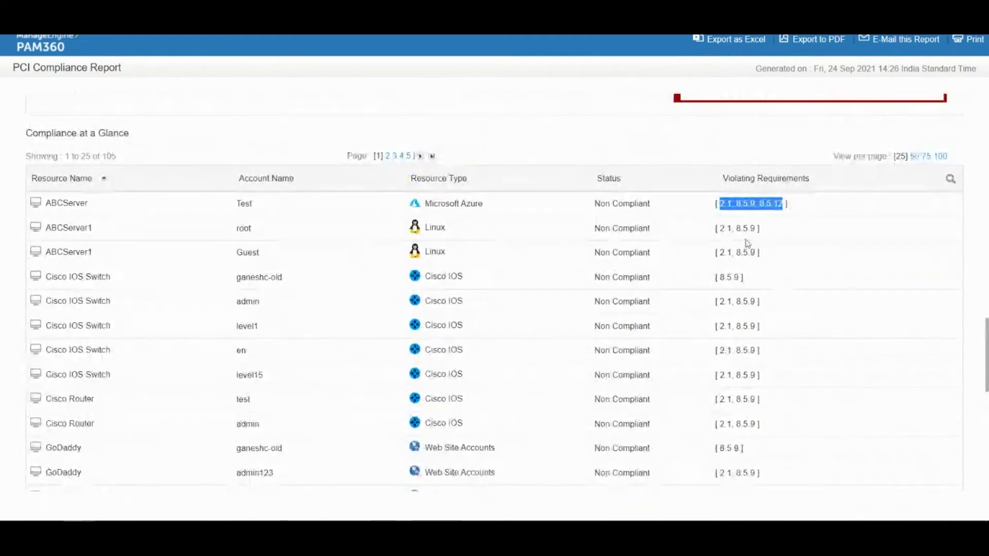
left_click_drag(597, 250, 656, 259)
left_click(723, 261)
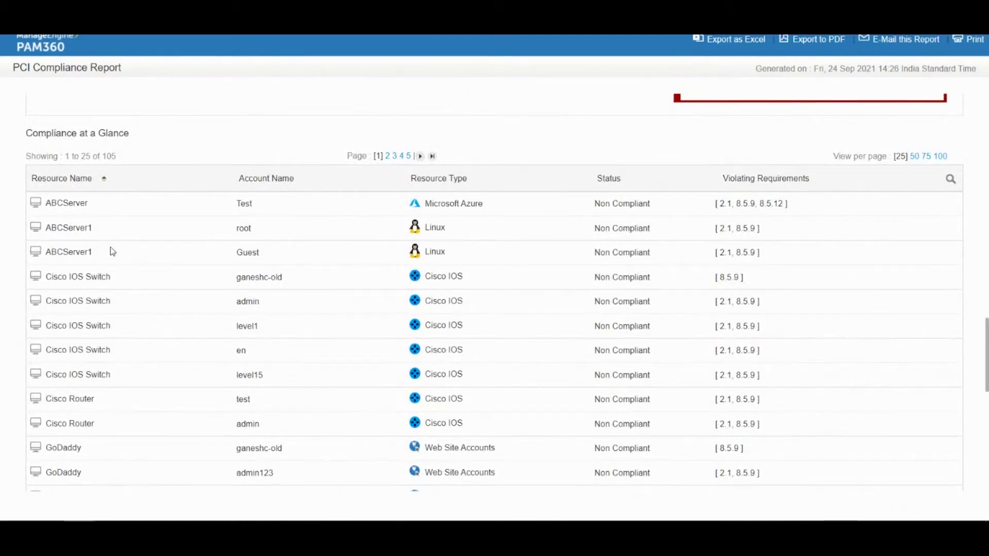
left_click_drag(233, 204, 272, 205)
left_click(545, 223)
Expand Requirement 2 and read the Requirement 2.1 password-policy description.
scroll(704, 217, "down", 10)
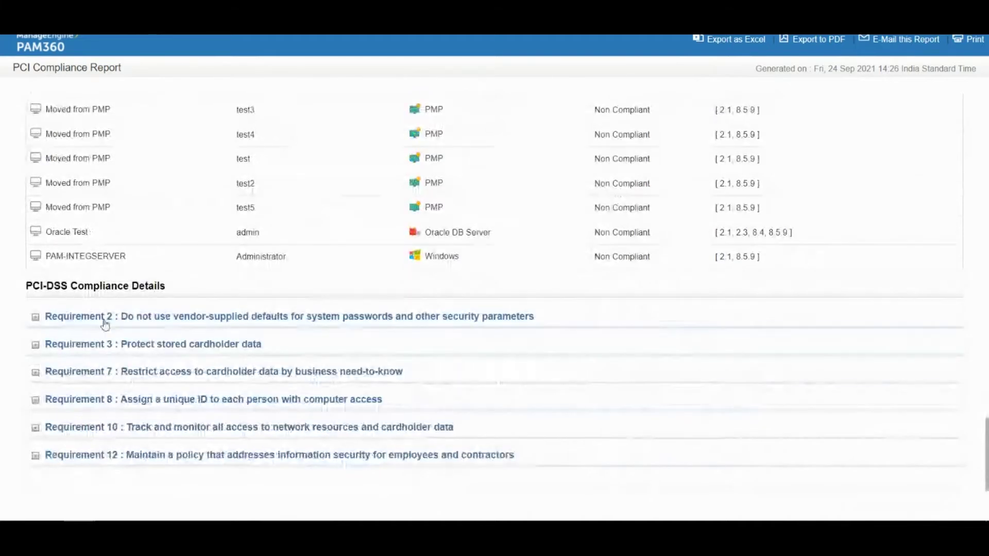
left_click(155, 318)
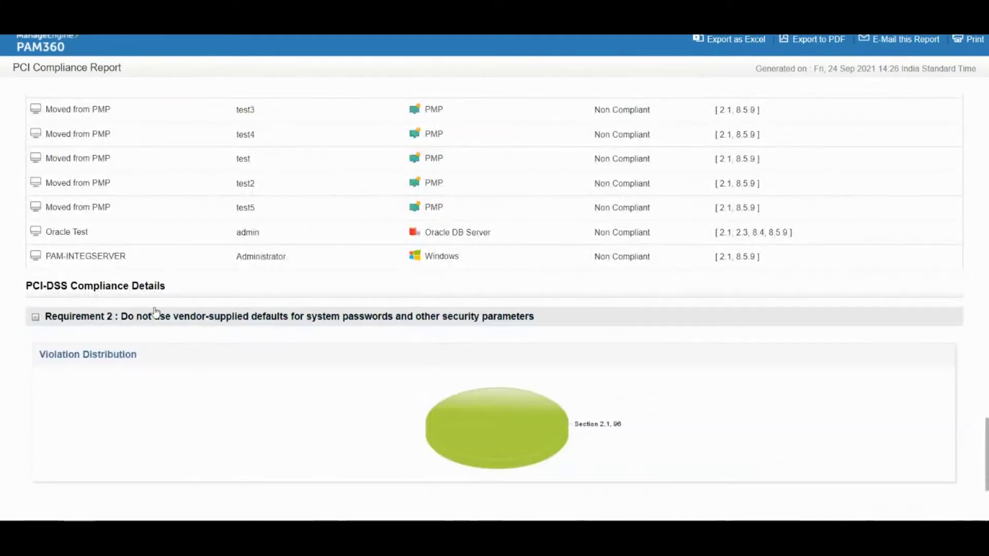
scroll(180, 316, "down", 5)
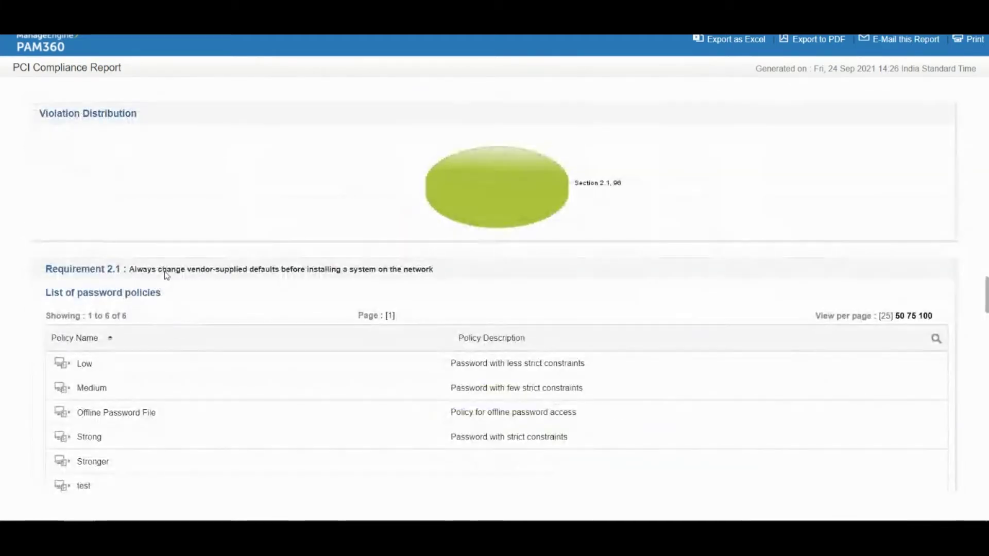
left_click_drag(136, 272, 468, 272)
left_click(472, 274)
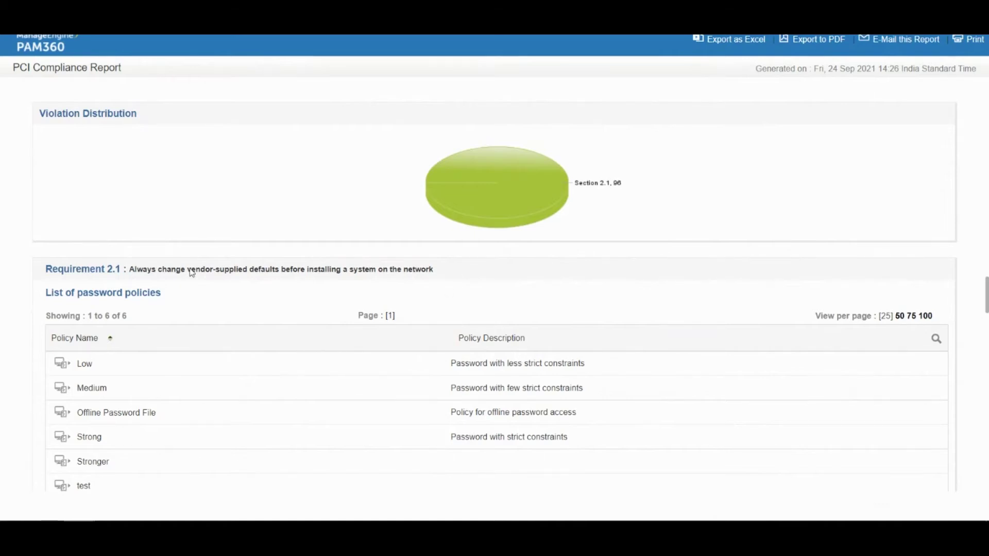
Collapse Requirement 2 and scroll back to the top of the report.
scroll(191, 273, "up", 3)
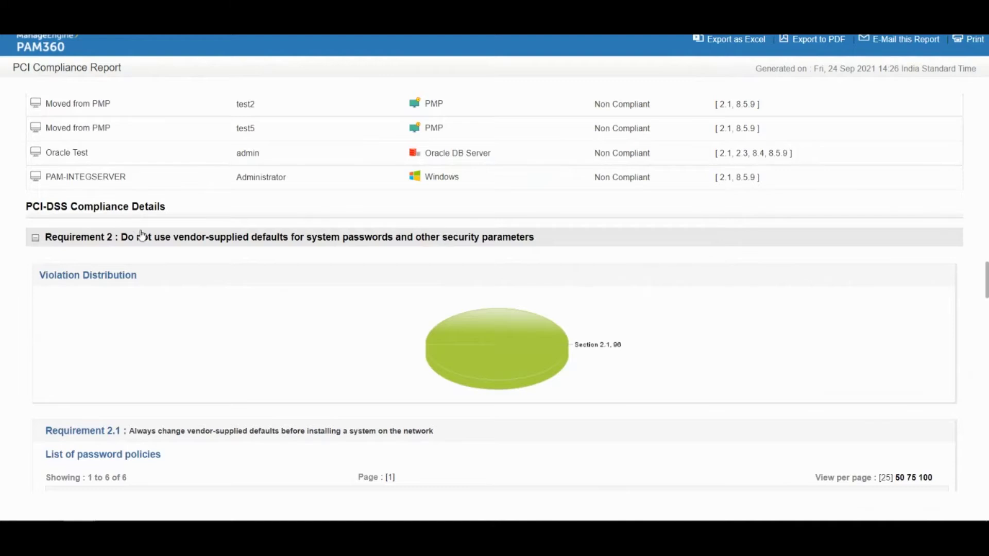
left_click(140, 236)
scroll(285, 316, "up", 2)
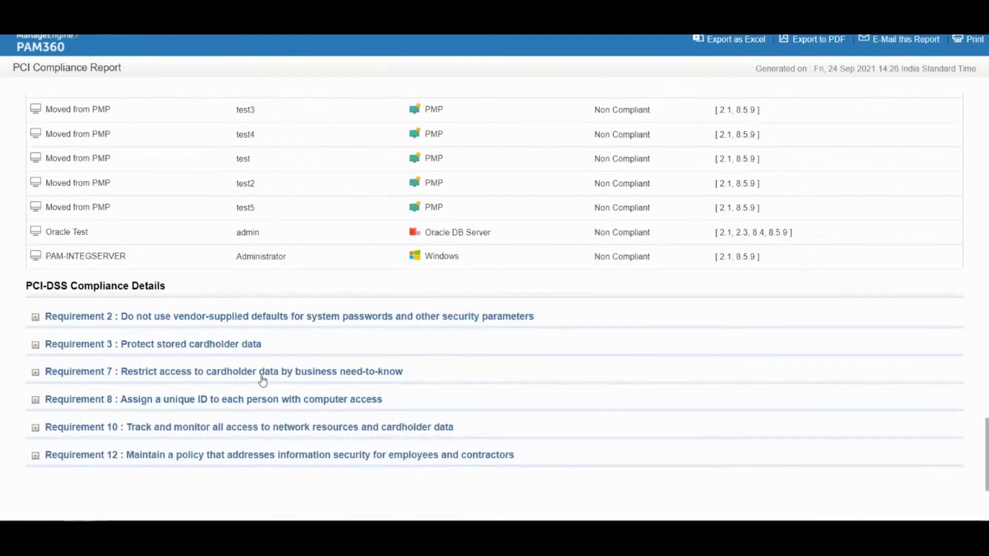
scroll(381, 361, "up", 6)
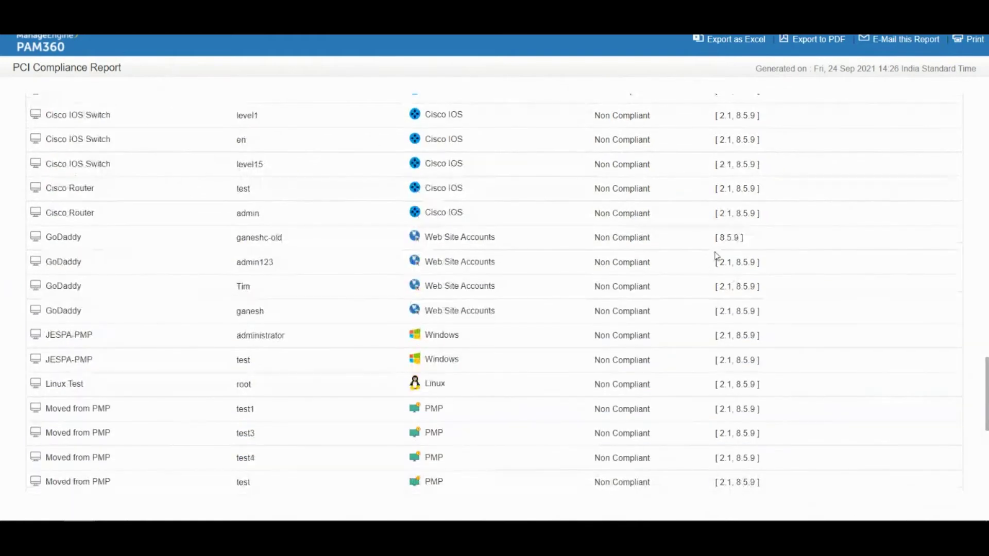
scroll(716, 256, "up", 20)
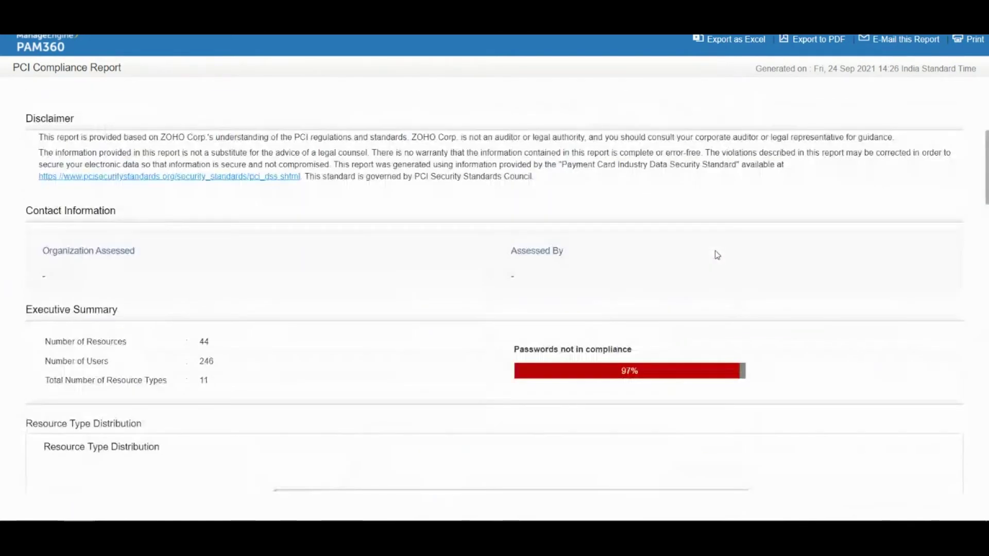
scroll(717, 255, "up", 4)
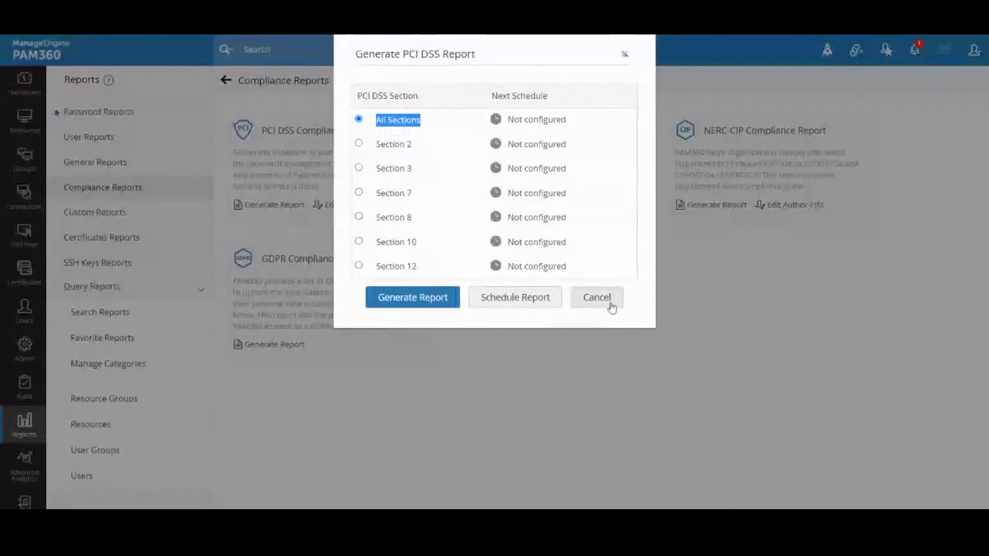
Cancel the PCI DSS dialog and bring up the ISO/IEC 27001 report options.
left_click(596, 298)
left_click(494, 205)
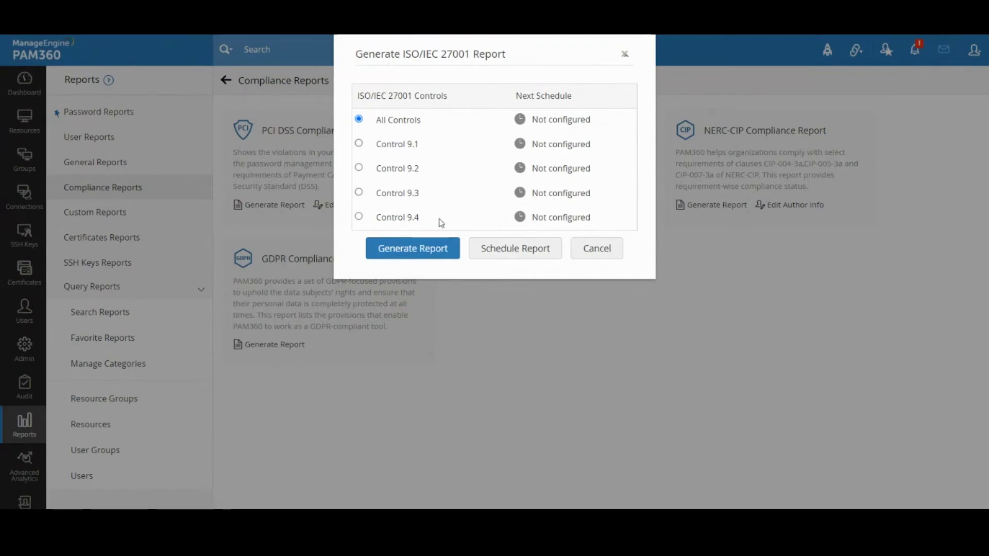
Generate the ISO/IEC 27001 report for All Controls and read its introduction full screen.
left_click(410, 250)
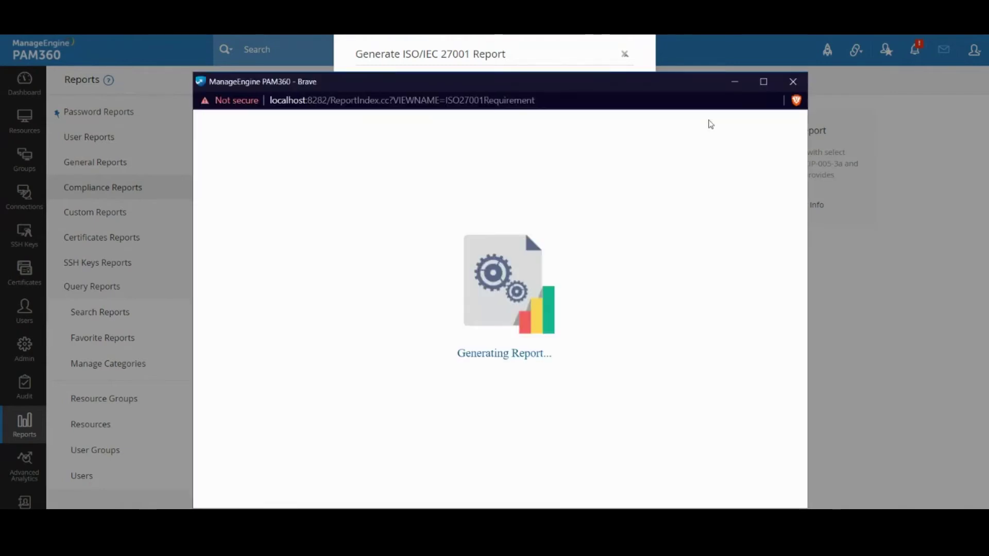
left_click(759, 85)
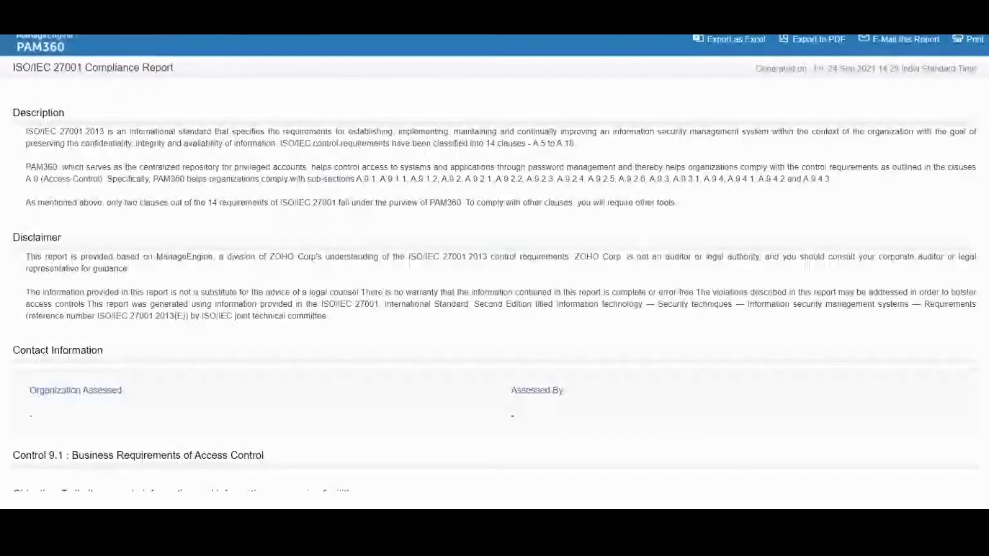
left_click_drag(27, 130, 62, 238)
left_click(358, 252)
left_click_drag(84, 291, 326, 315)
left_click(204, 317)
scroll(204, 317, "down", 2)
scroll(204, 317, "down", 12)
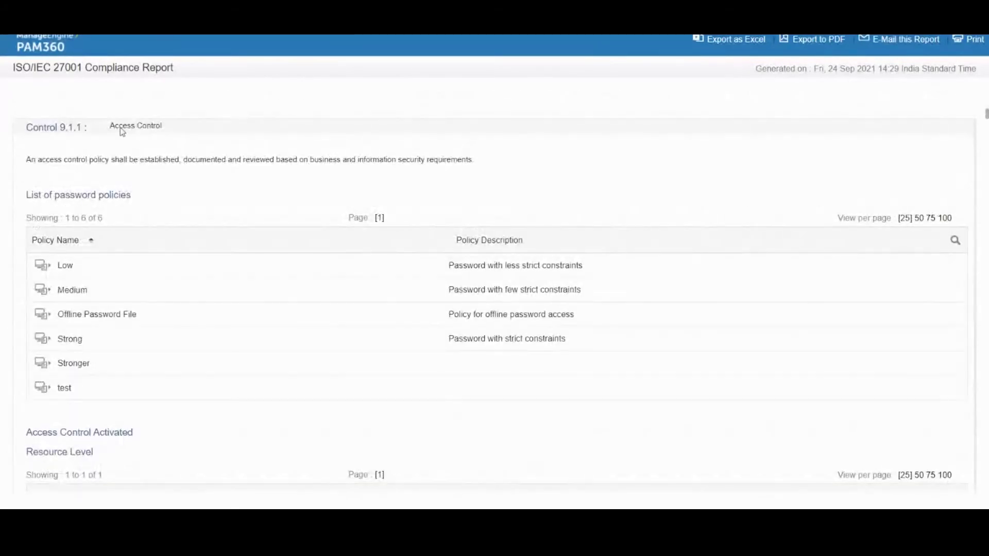
Review Control 9.1.1 Access Control and its password policy descriptions.
left_click_drag(110, 128, 180, 128)
left_click(181, 129)
left_click_drag(106, 131, 191, 128)
left_click(190, 127)
scroll(191, 127, "down", 2)
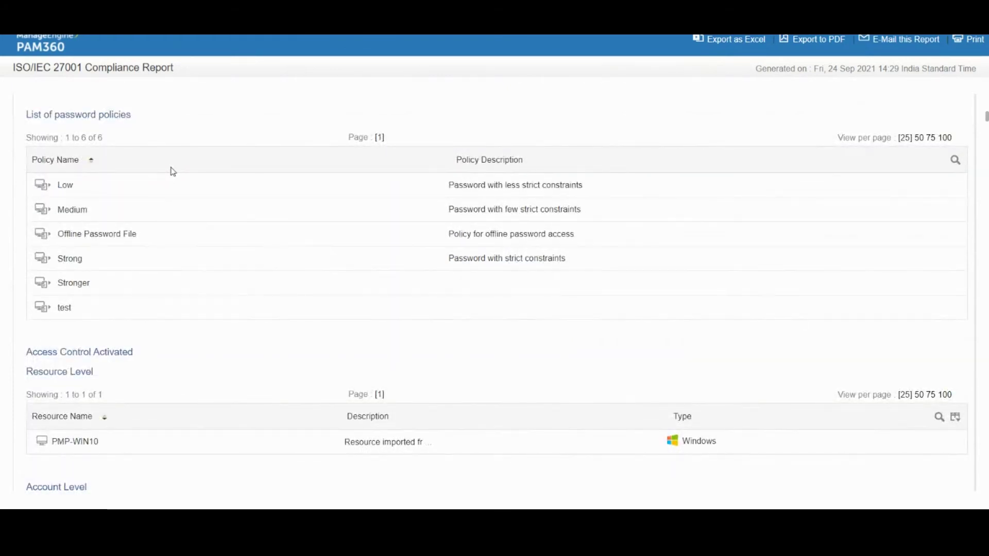
left_click_drag(172, 171, 174, 211)
left_click(178, 301)
scroll(178, 300, "down", 4)
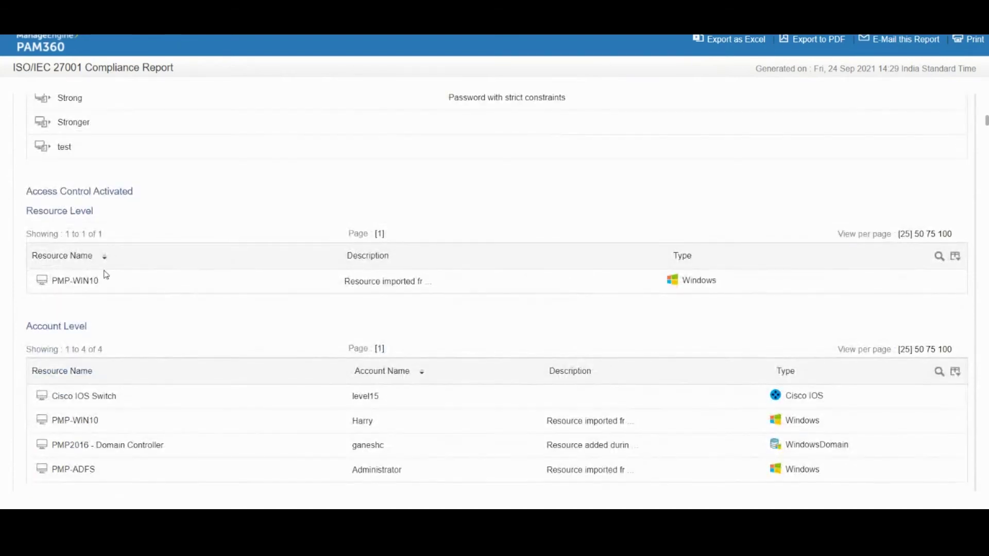
scroll(165, 273, "down", 6)
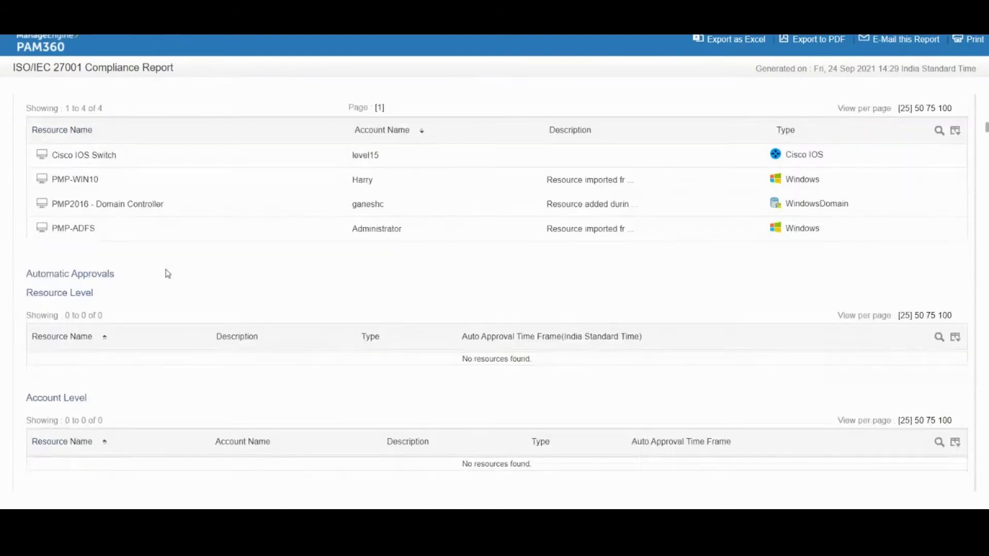
scroll(167, 274, "down", 4)
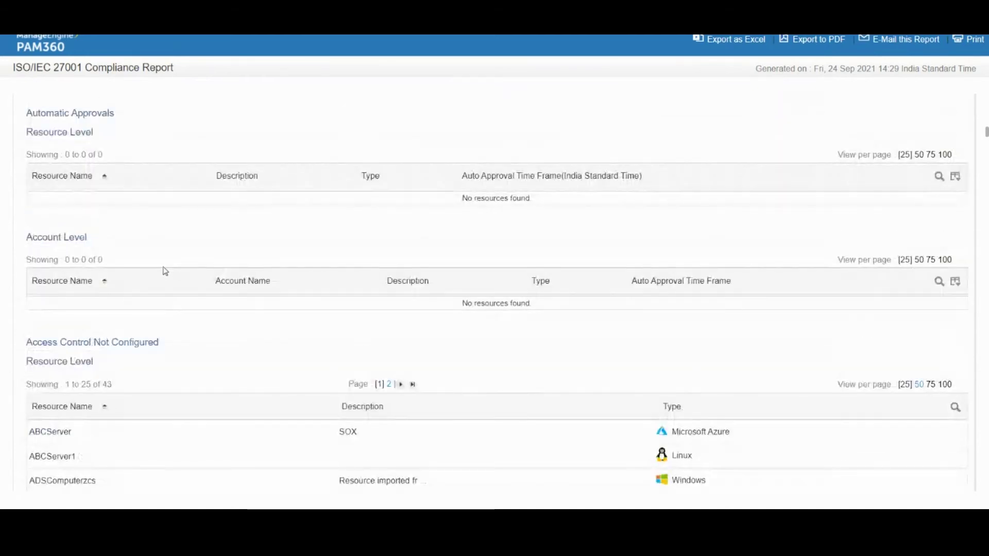
Review the Automatic Approvals and Access to Network and Network Services findings.
left_click_drag(40, 114, 145, 112)
left_click(144, 113)
left_click_drag(61, 115, 82, 148)
left_click(144, 155)
scroll(163, 170, "down", 5)
scroll(195, 177, "down", 6)
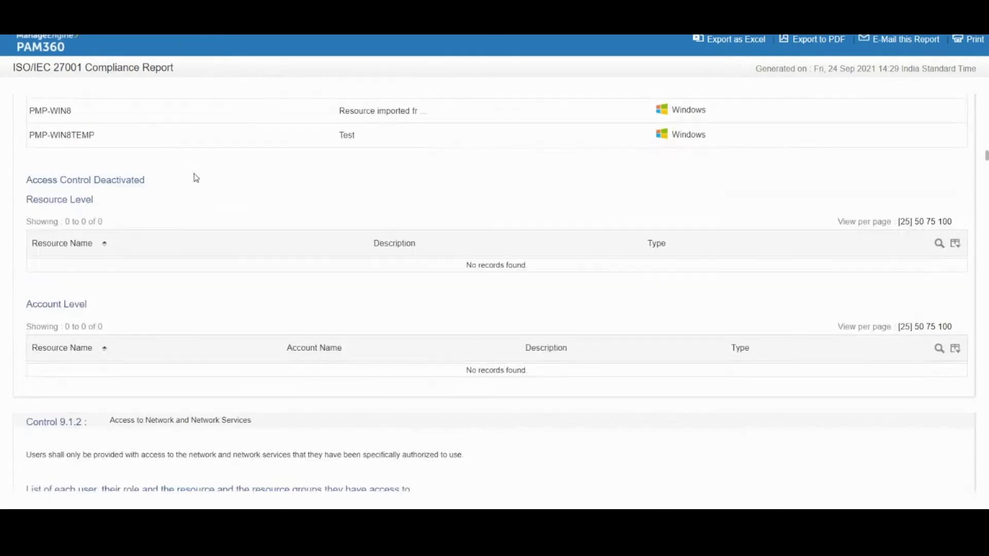
scroll(195, 178, "down", 5)
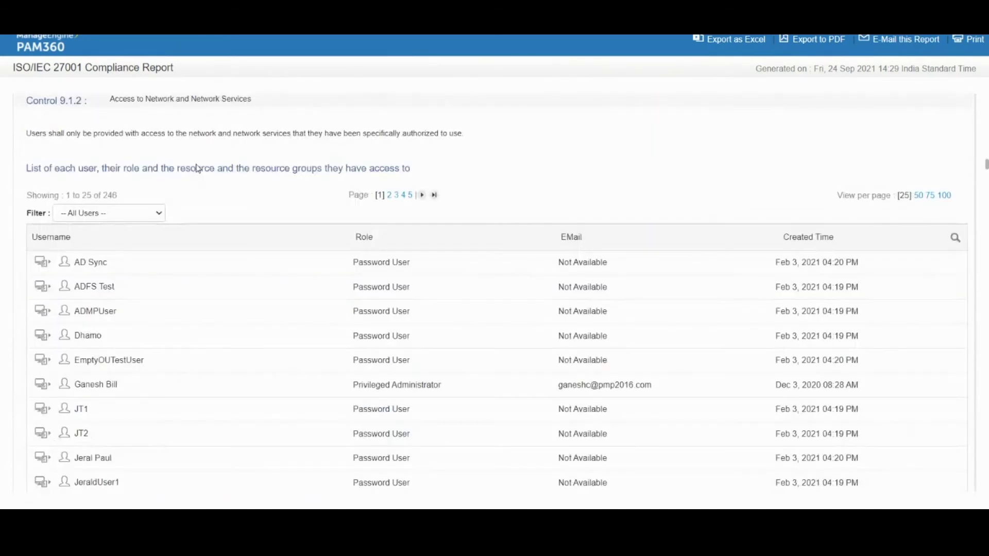
left_click_drag(115, 102, 241, 103)
left_click(263, 106)
Close the ISO report and bring up the NERC-CIP report options.
scroll(274, 132, "down", 9)
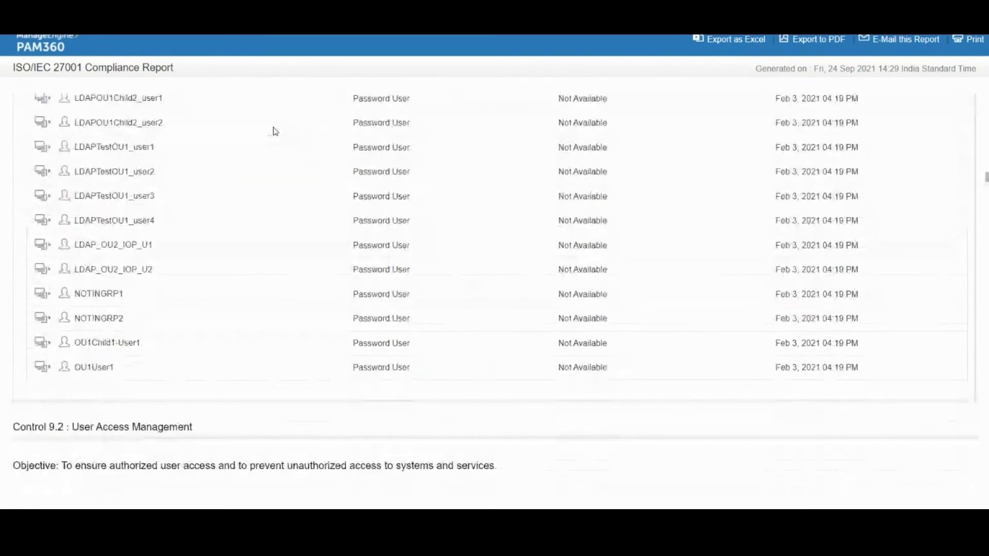
scroll(274, 131, "up", 10)
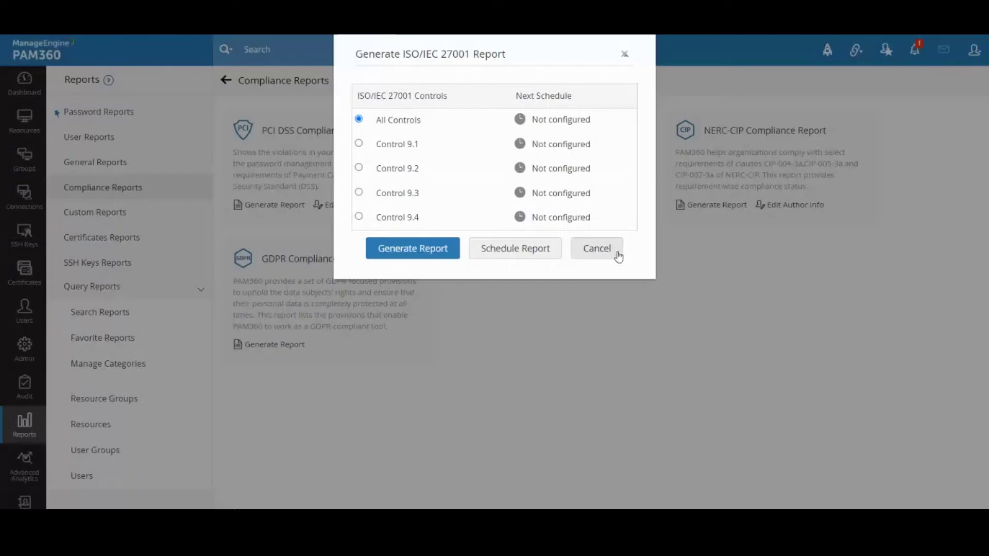
left_click(613, 252)
left_click(760, 135)
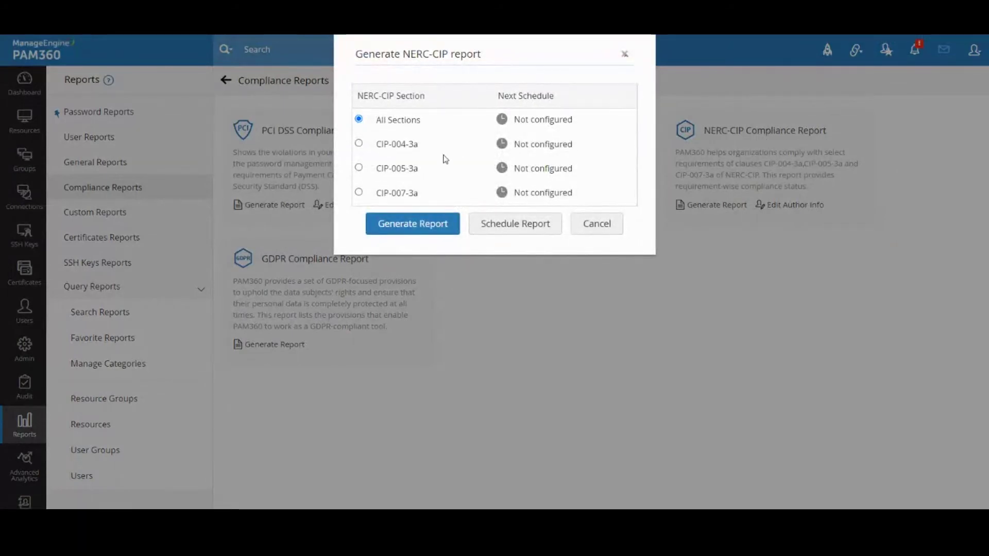
Generate the NERC-CIP report for All Sections, scroll through it full screen, then close it.
left_click(410, 224)
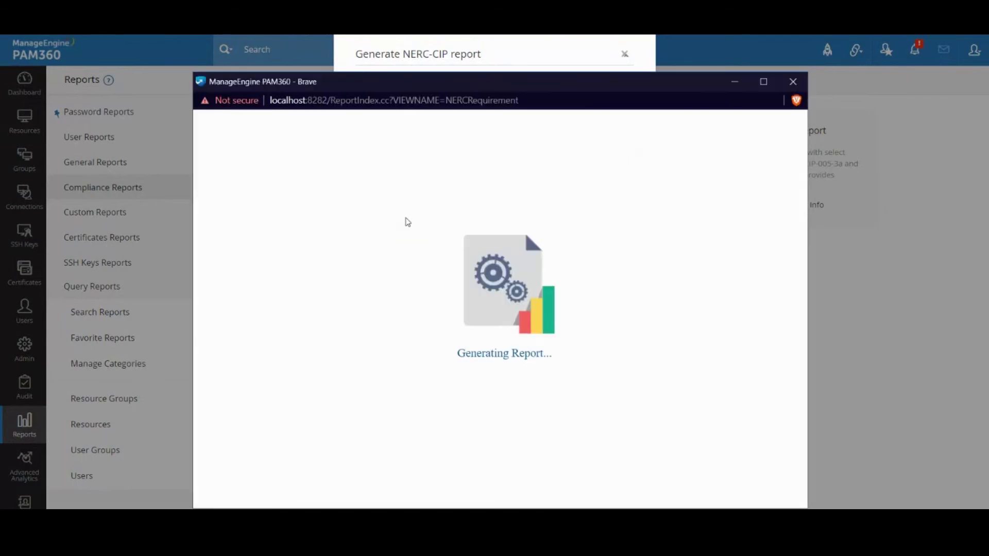
left_click(763, 81)
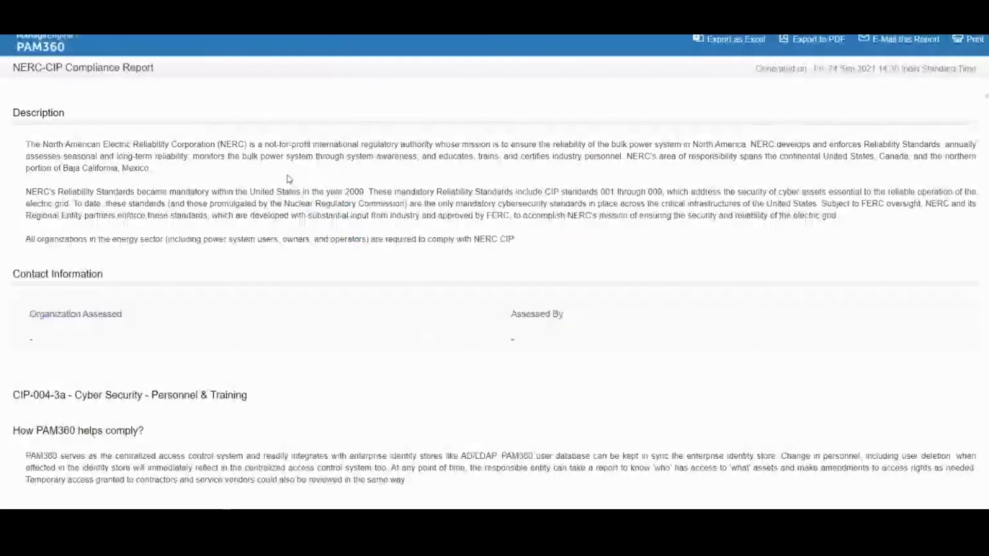
scroll(371, 232, "down", 5)
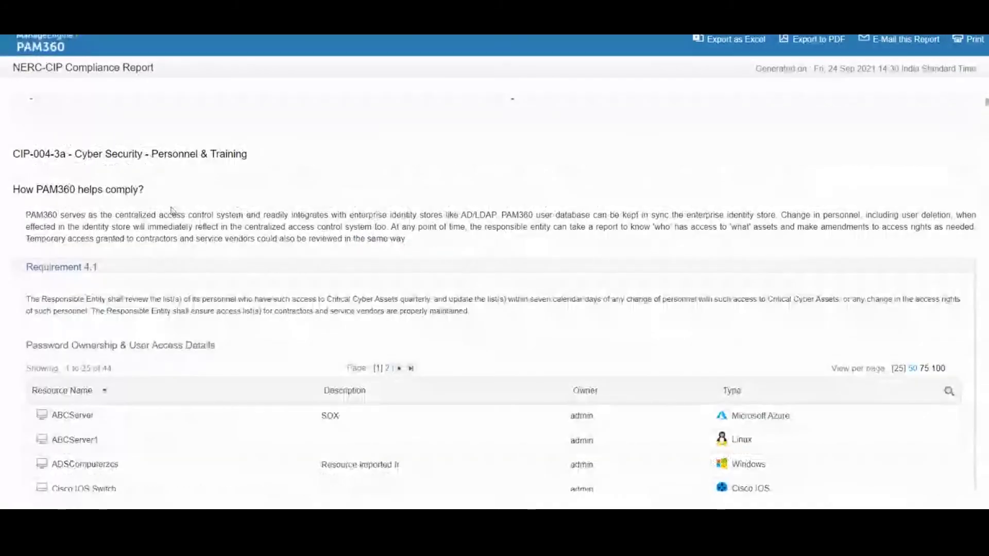
scroll(335, 276, "down", 2)
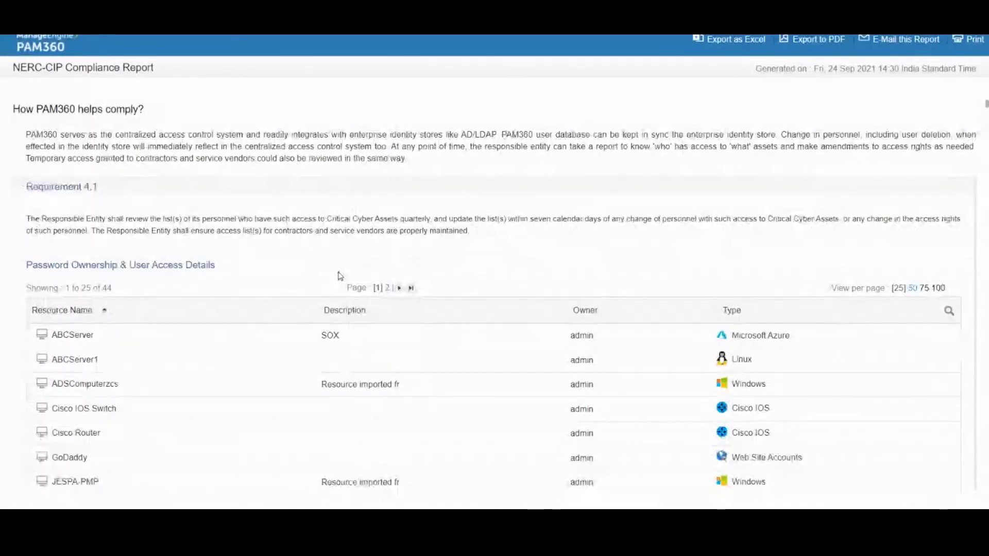
scroll(340, 276, "down", 10)
scroll(340, 276, "down", 10)
scroll(340, 276, "down", 8)
scroll(340, 277, "down", 16)
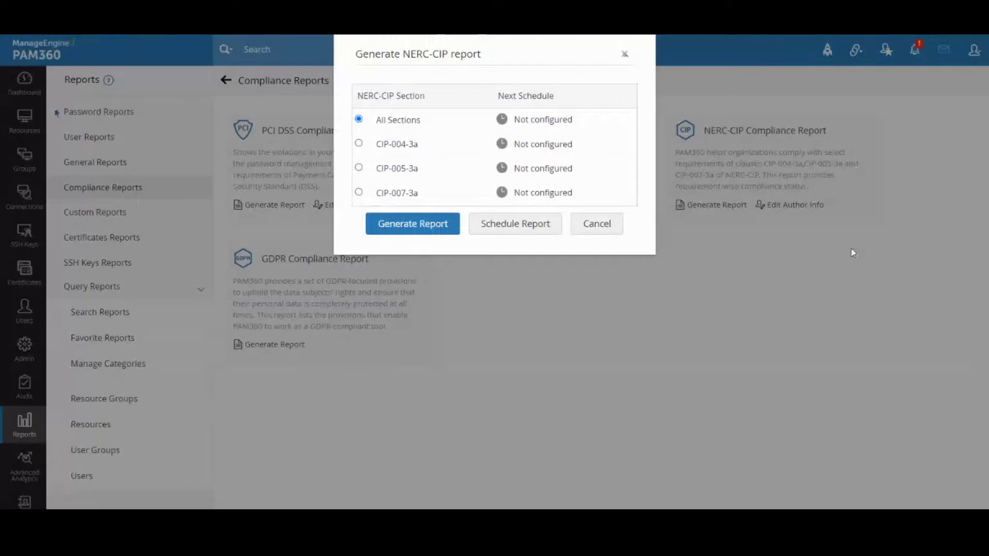
left_click(597, 223)
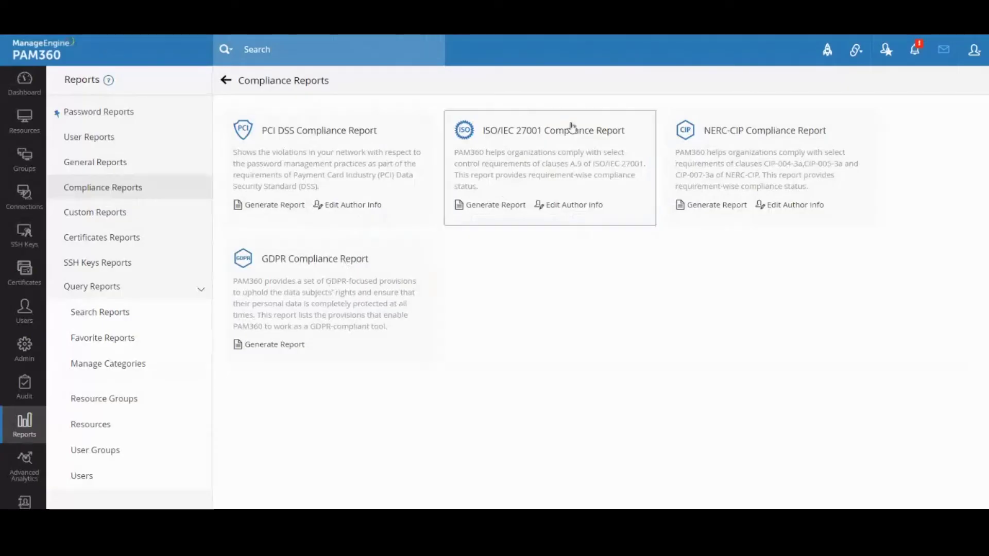
View the PCI DSS author details without changes, then switch to Password Reports.
left_click(377, 206)
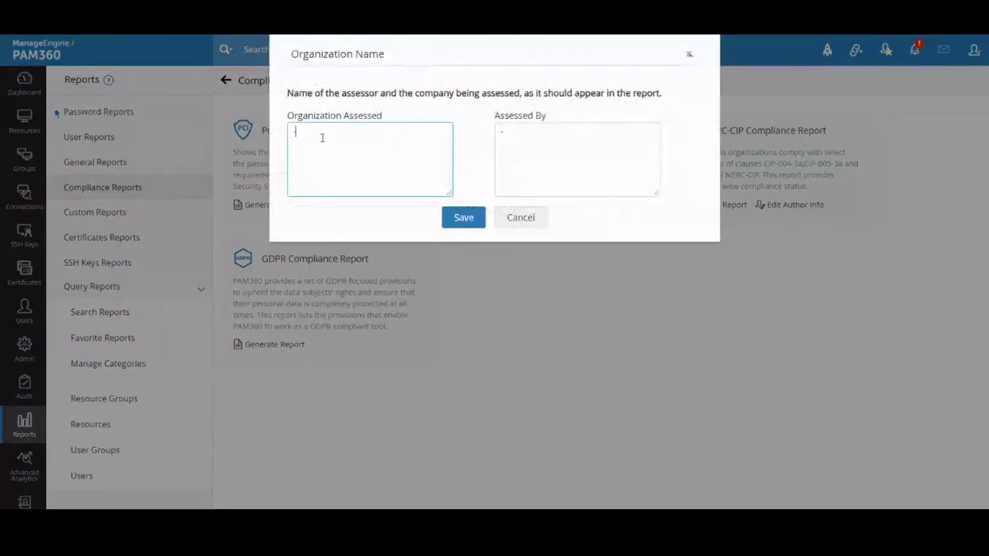
left_click(575, 142)
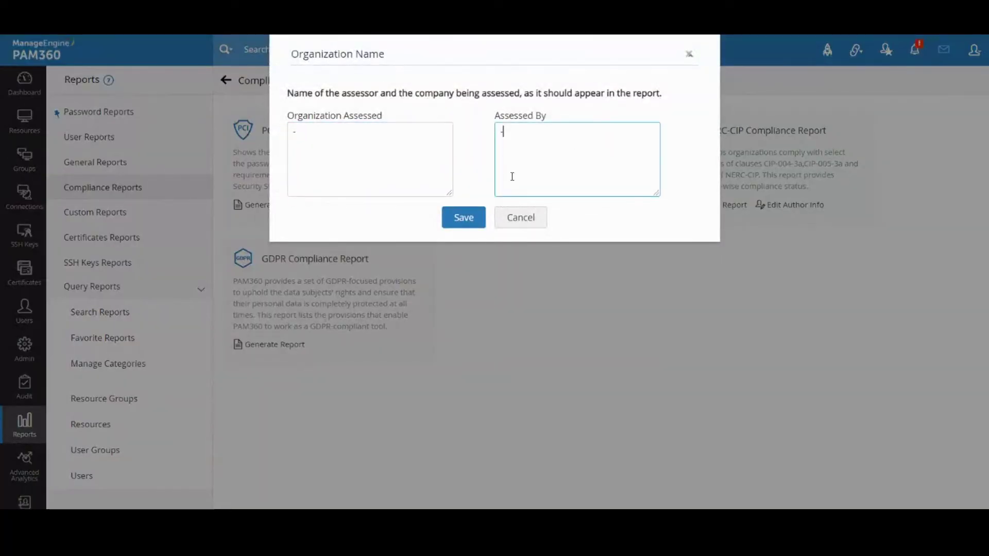
left_click(519, 219)
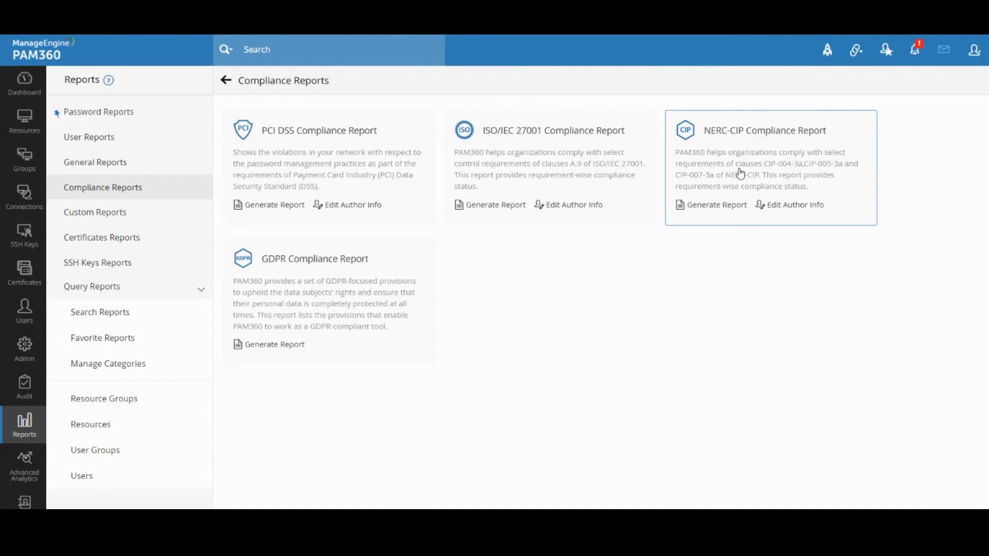
left_click(141, 124)
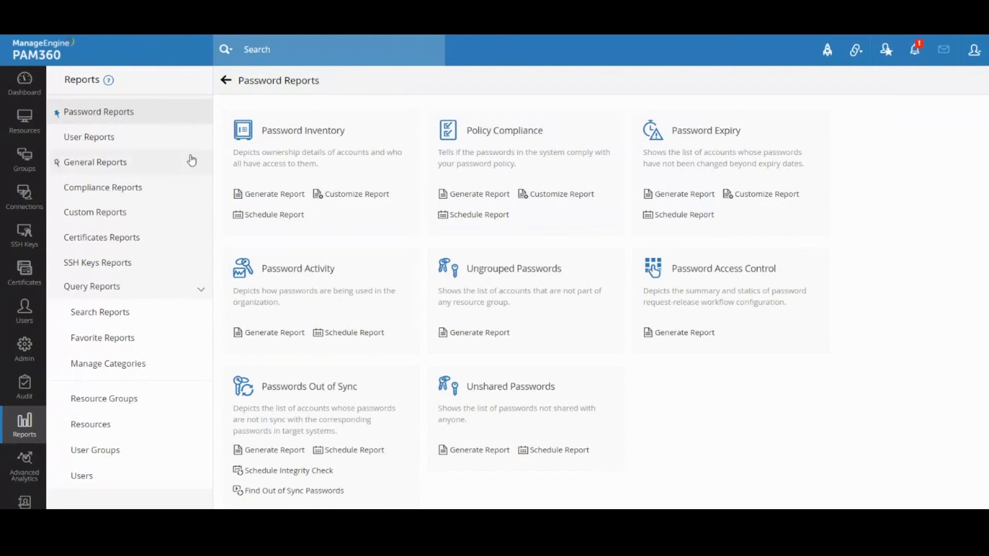
Browse User and Custom Reports, then discard a new form on the Query Reports search page.
left_click(114, 137)
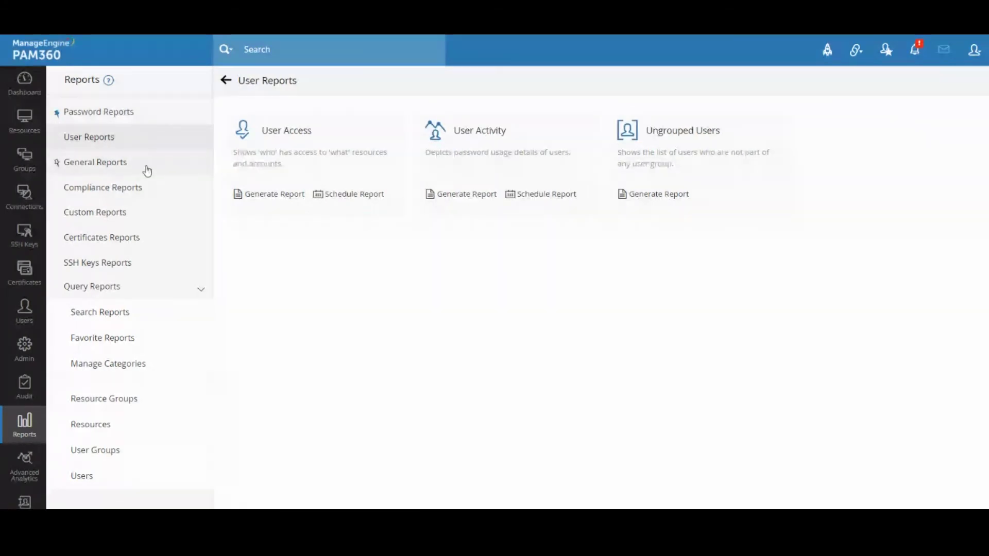
left_click(130, 210)
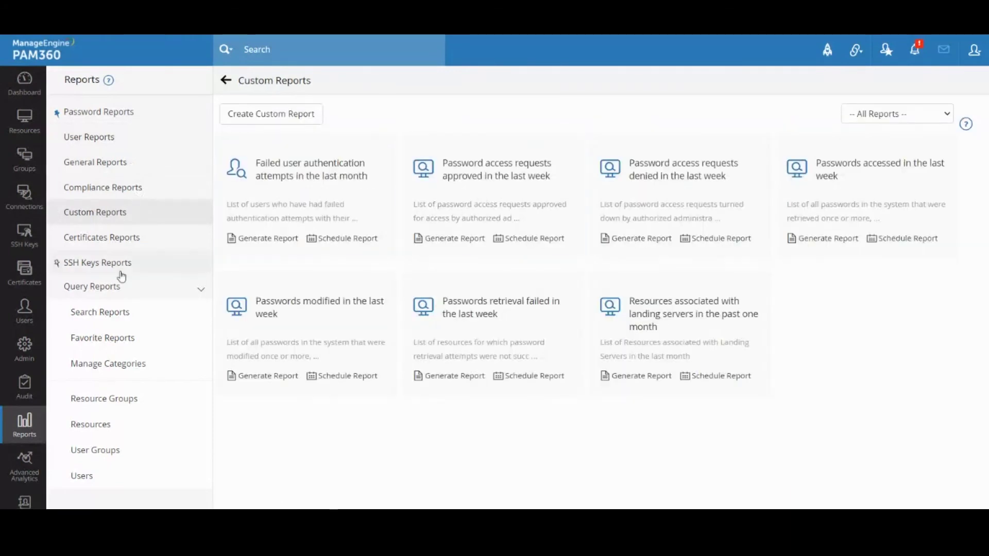
left_click(99, 312)
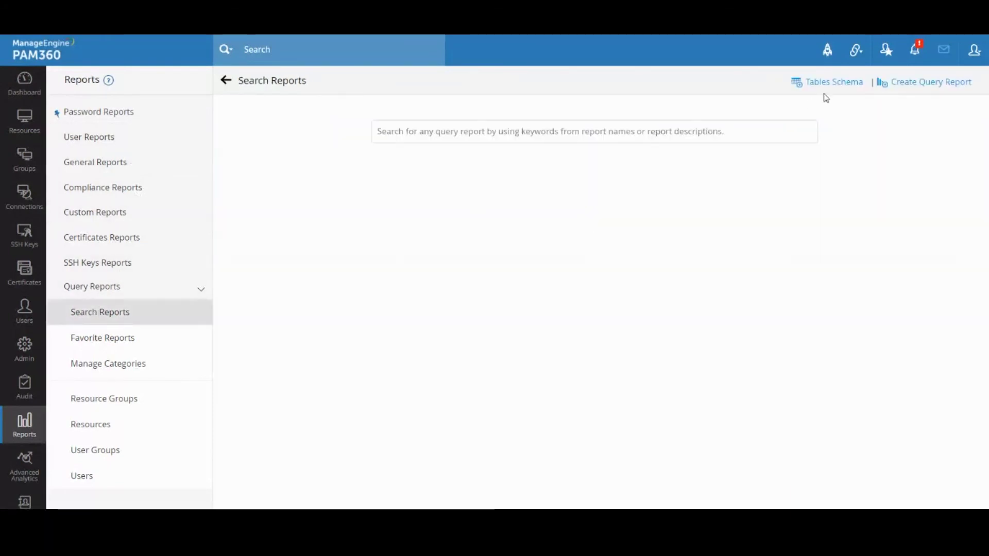
left_click(919, 83)
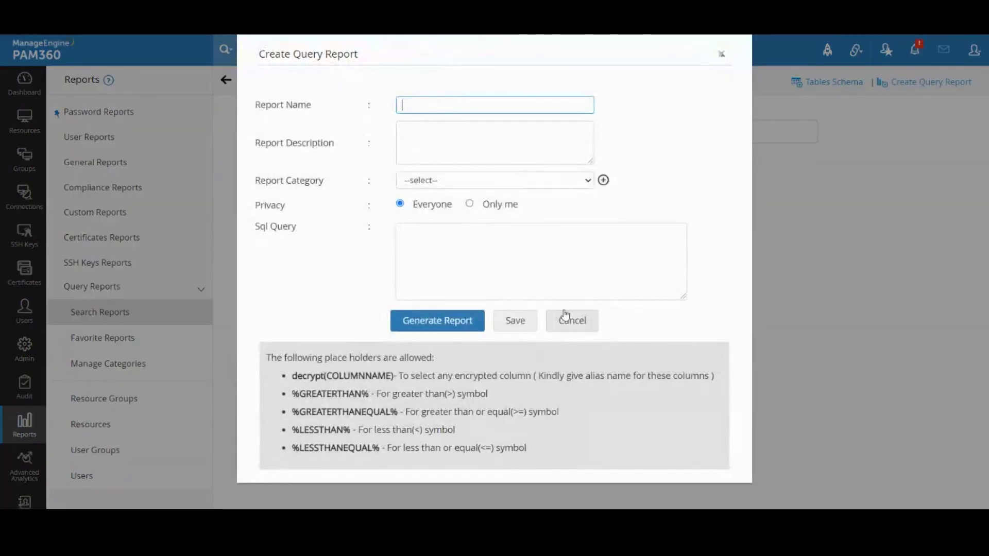
left_click(569, 321)
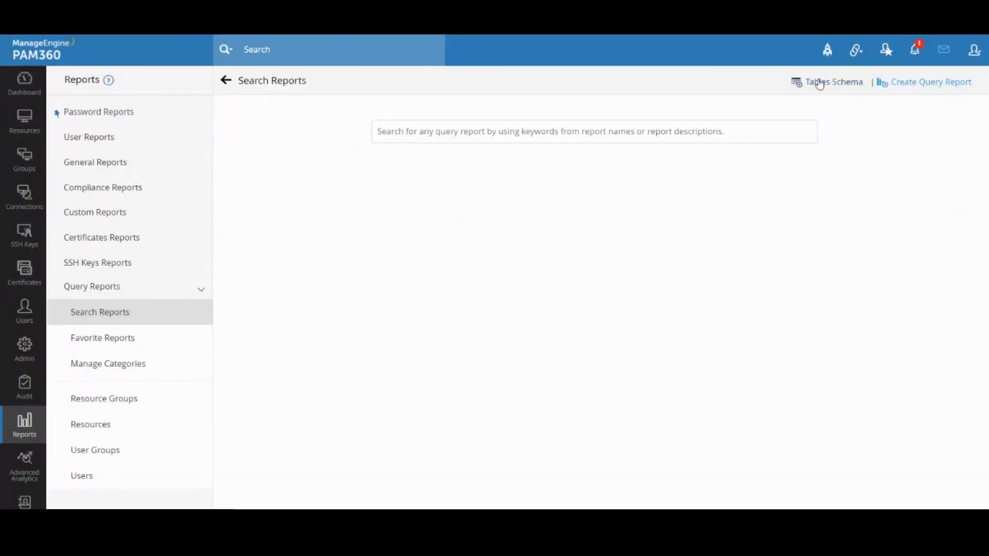
View the Tables Schema, then search the query reports for 'a'.
left_click(819, 81)
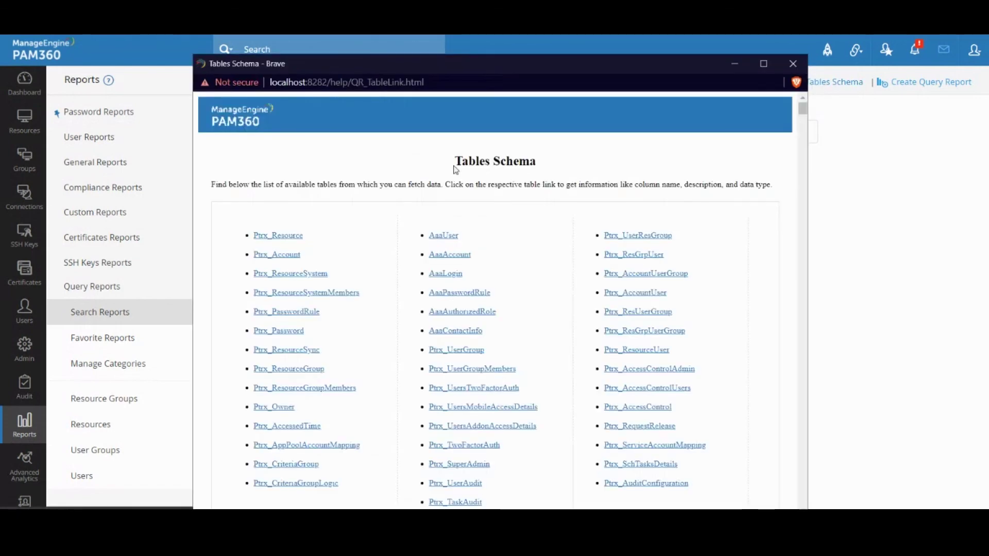
key("ctrl+w")
left_click(553, 129)
type("a")
scroll(491, 258, "down", 6)
scroll(491, 258, "down", 3)
scroll(479, 255, "up", 12)
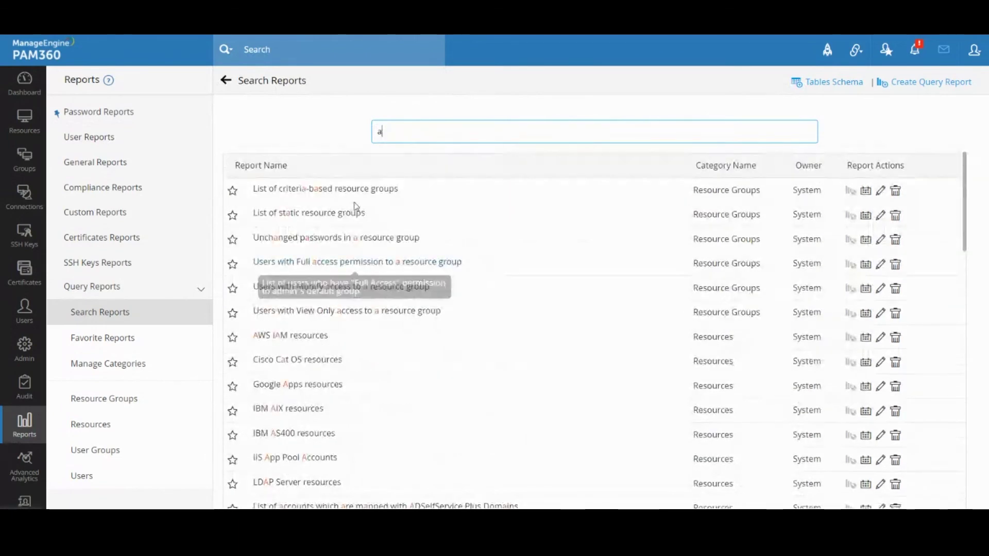
Inspect the criteria-based resource groups report's SQL without saving, then return to Compliance Reports.
left_click(880, 192)
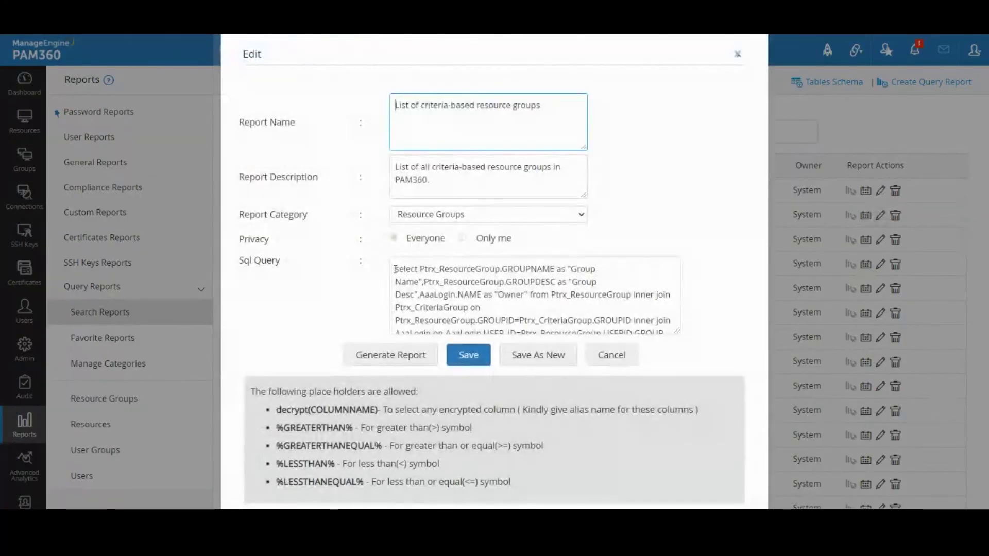
left_click_drag(395, 268, 702, 352)
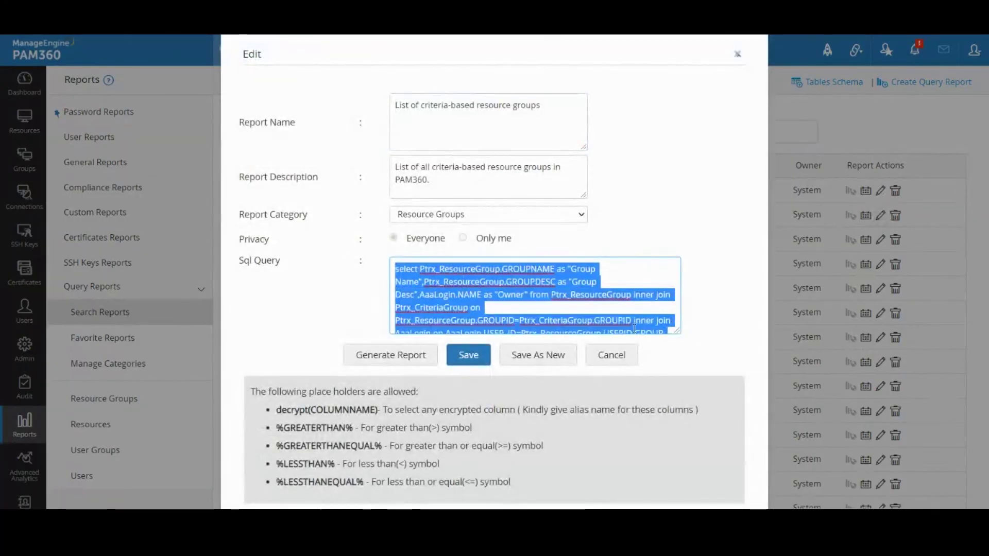
left_click(580, 310)
left_click_drag(488, 294, 550, 308)
left_click(550, 308)
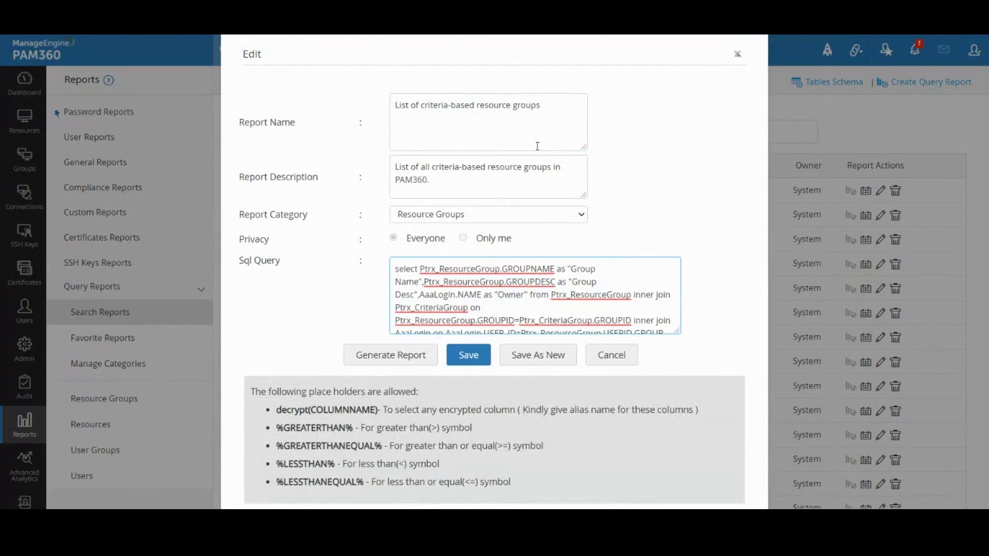
left_click(617, 361)
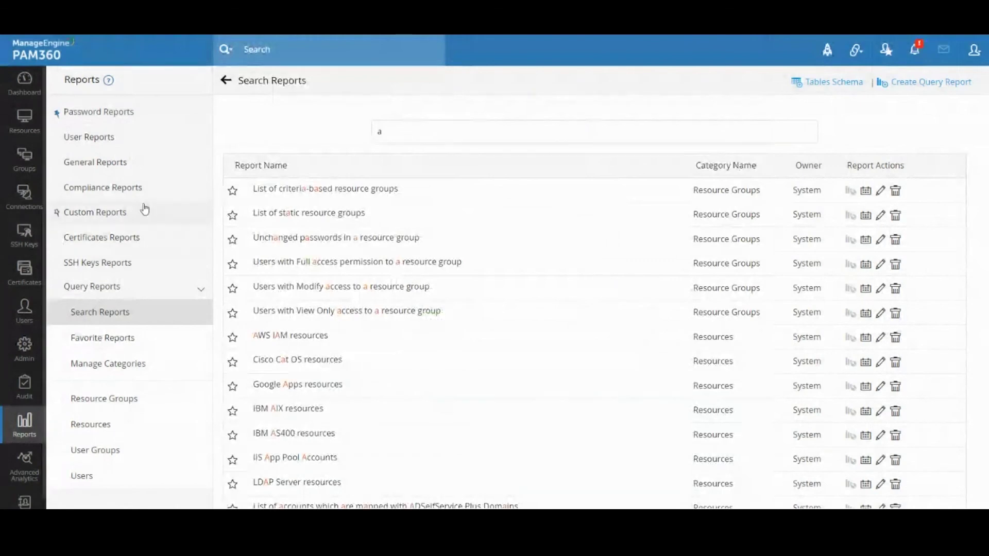
left_click(139, 189)
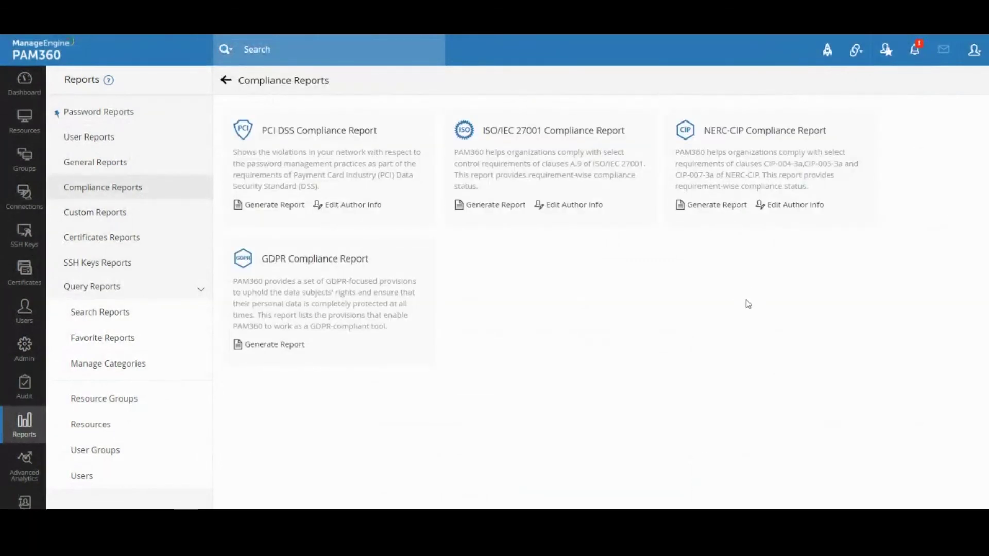